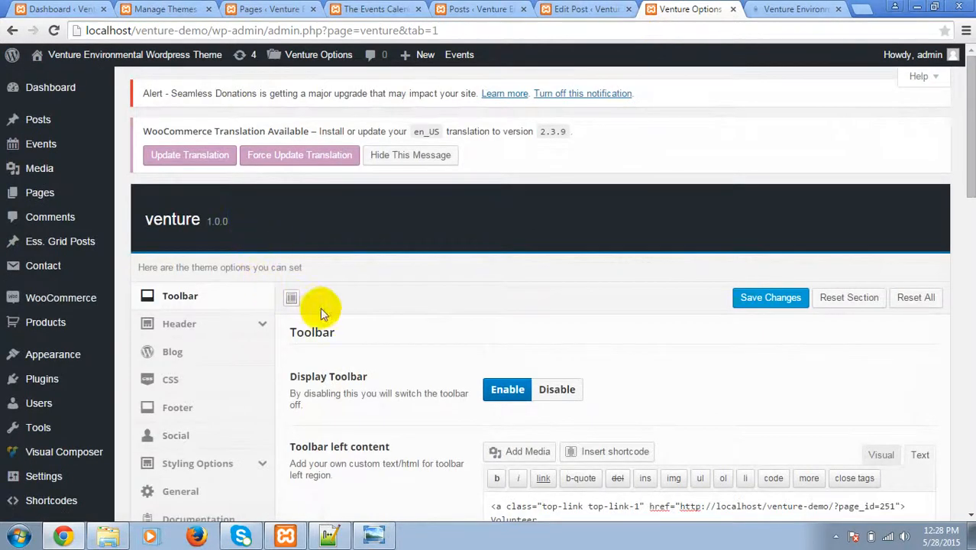
- Review the Display Toolbar option in the theme's Toolbar settings and compare it with the top bar on the live homepage
scroll(322, 314, "down", 1)
scroll(417, 307, "up", 1)
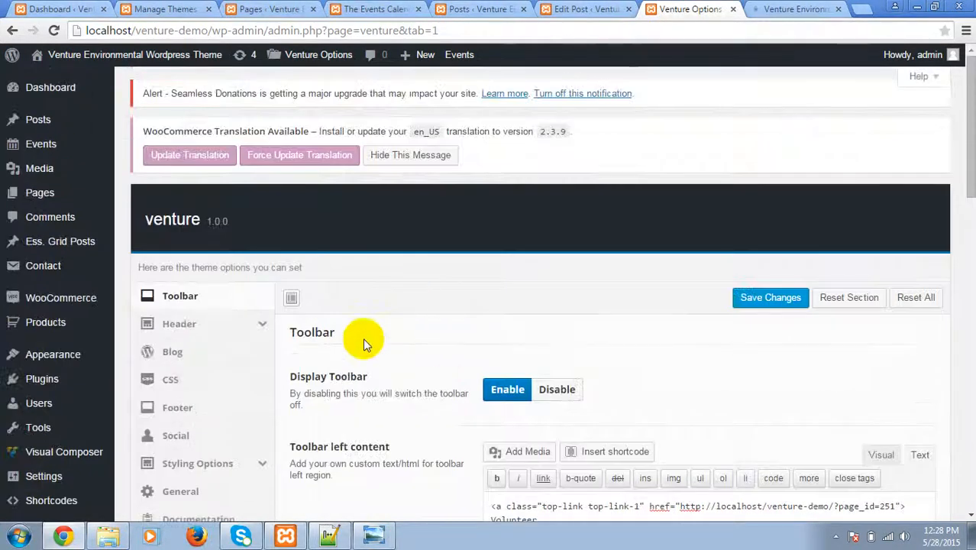
scroll(183, 336, "down", 2)
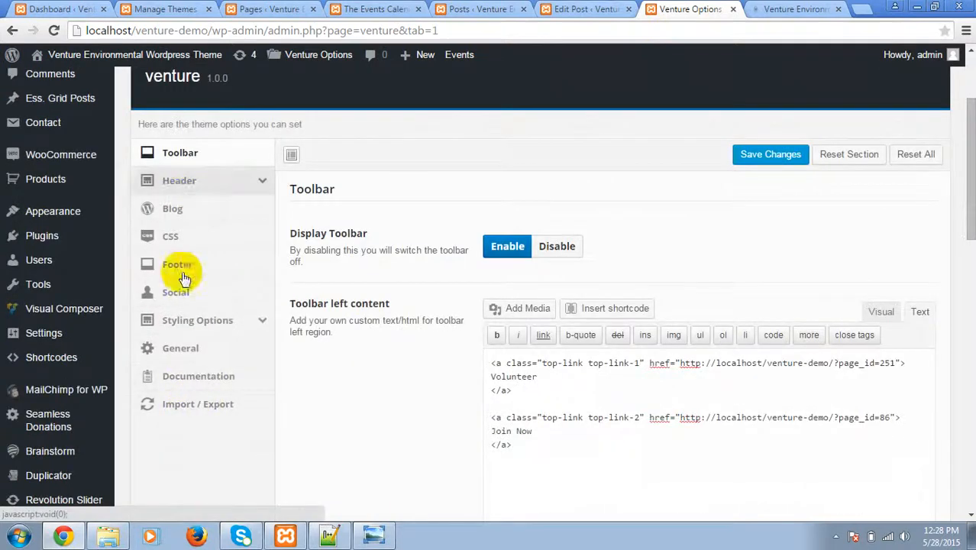
scroll(218, 244, "up", 2)
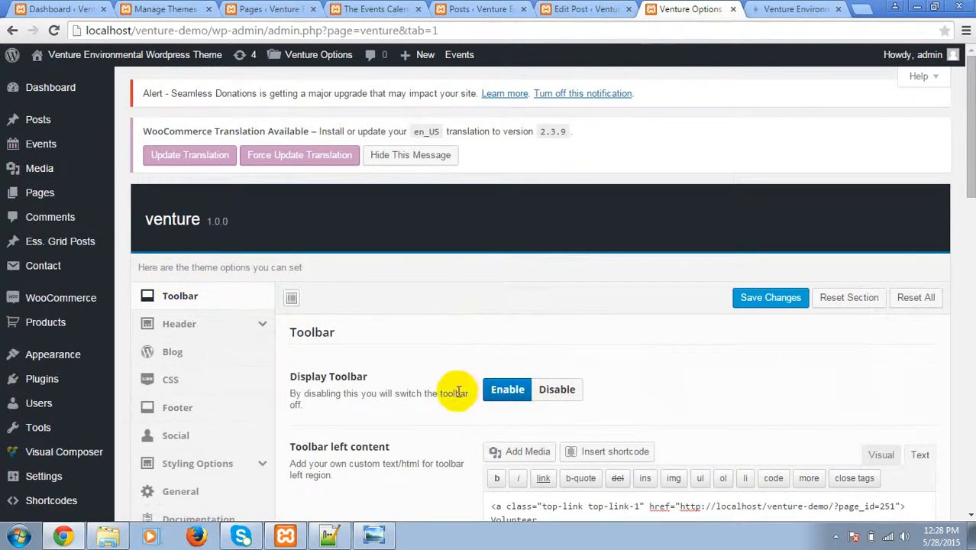
scroll(451, 382, "down", 2)
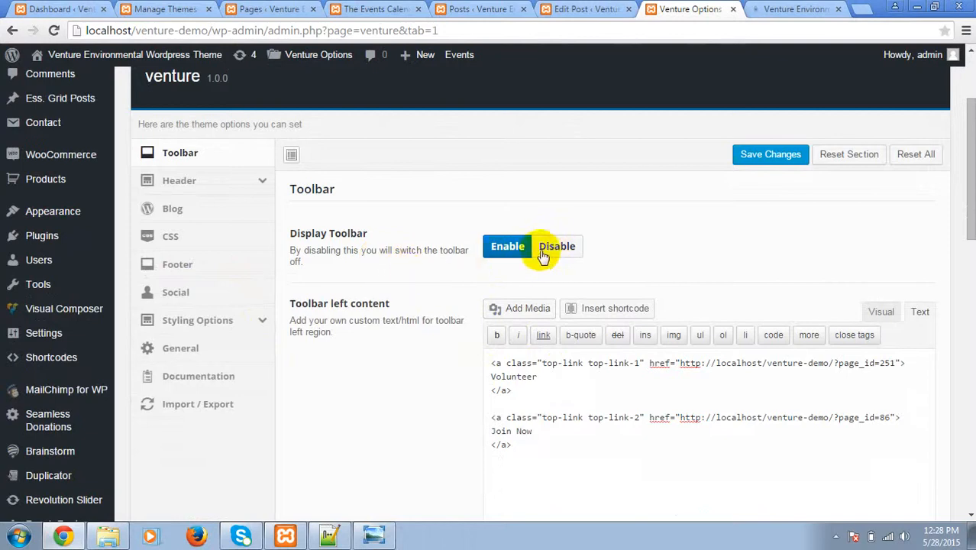
left_click(802, 7)
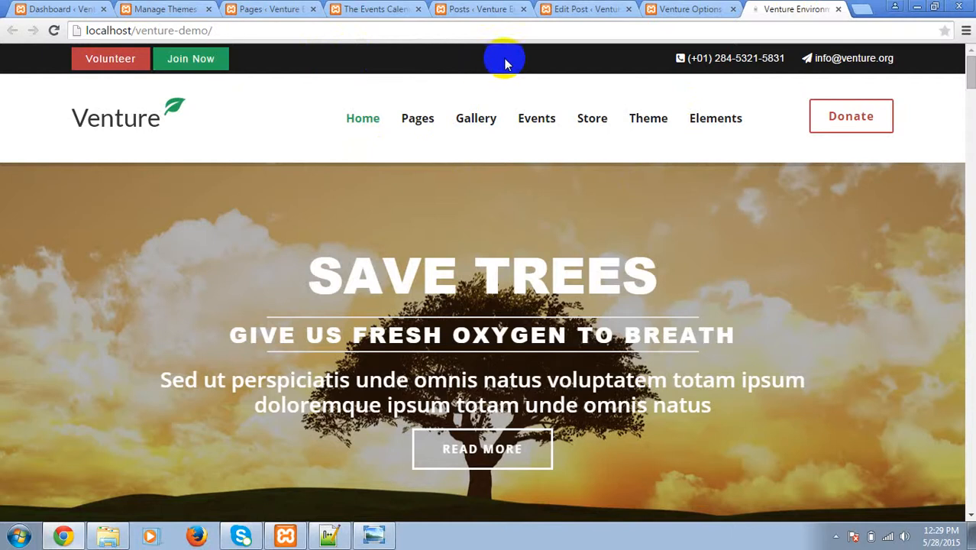
left_click(685, 9)
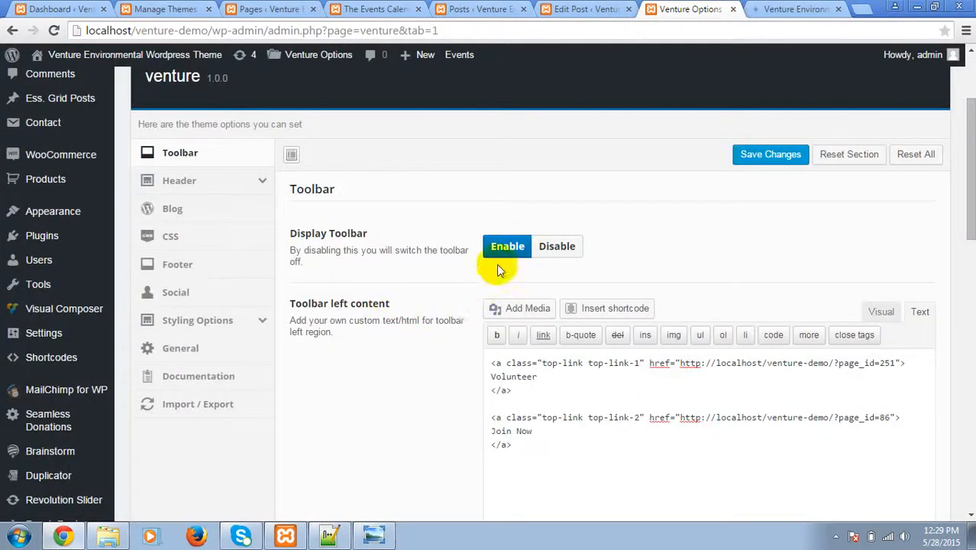
- Examine the toolbar left and right content HTML and compare both with the homepage's top bar
scroll(497, 267, "down", 1)
scroll(446, 291, "down", 1)
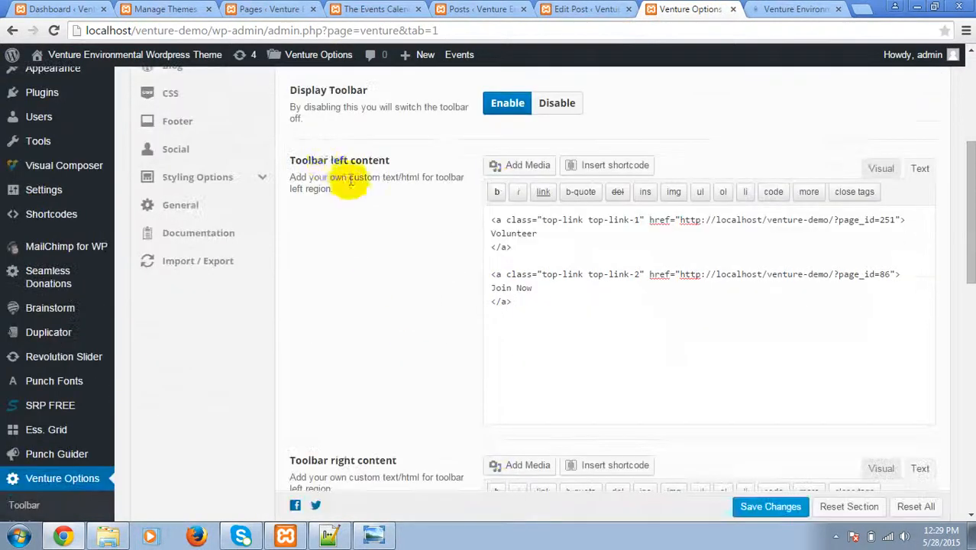
left_click(774, 11)
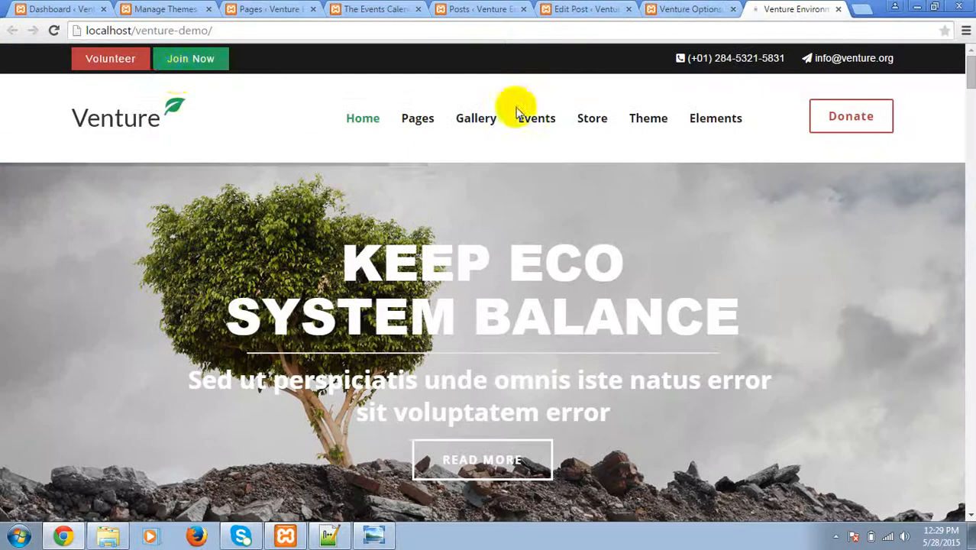
left_click(680, 9)
scroll(382, 298, "down", 3)
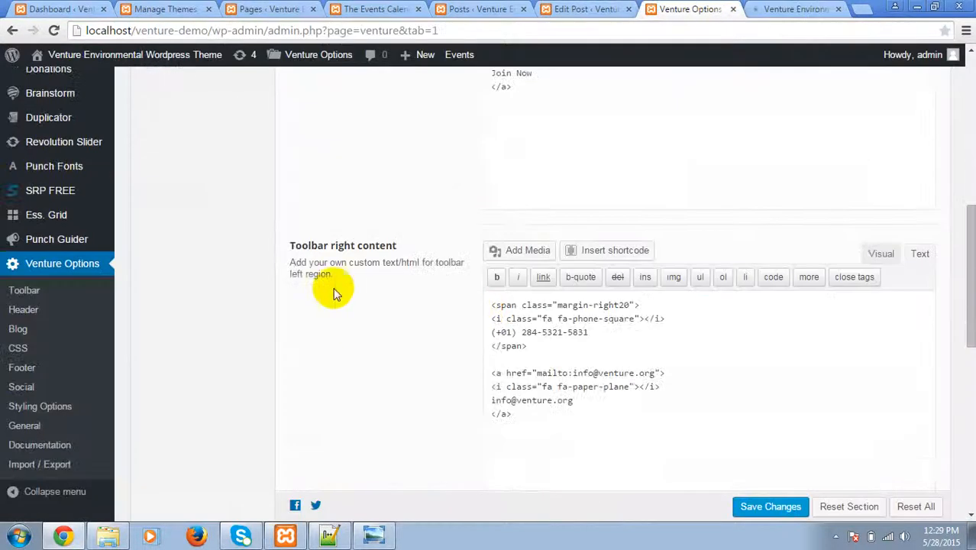
left_click(776, 9)
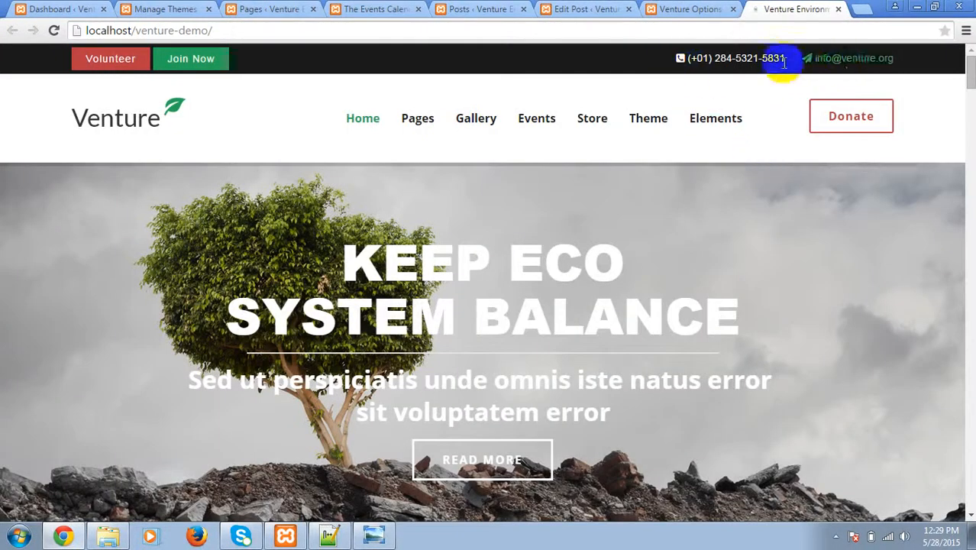
left_click(665, 9)
- View the Header section's Navbar margin, font, padding and color options and compare them with the homepage's navigation menu
scroll(409, 350, "up", 10)
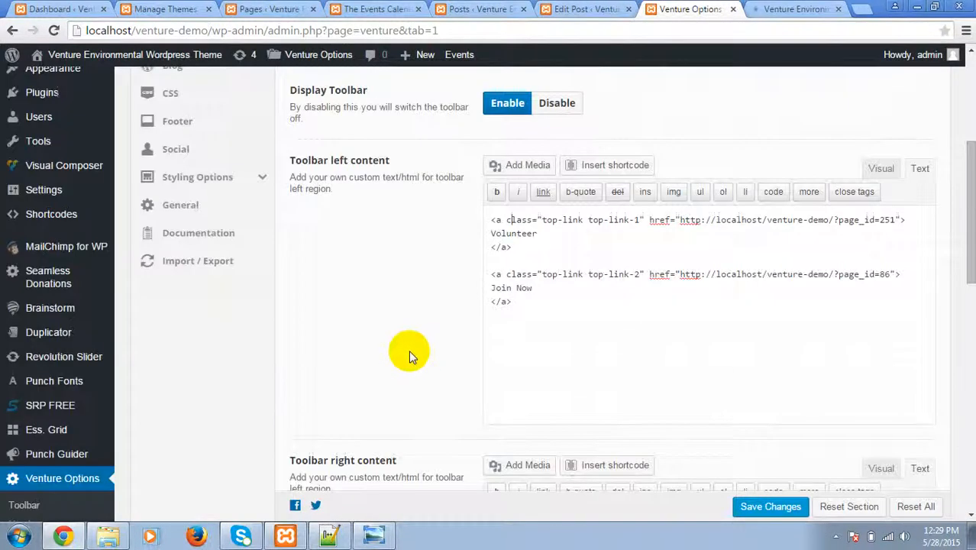
left_click(236, 324)
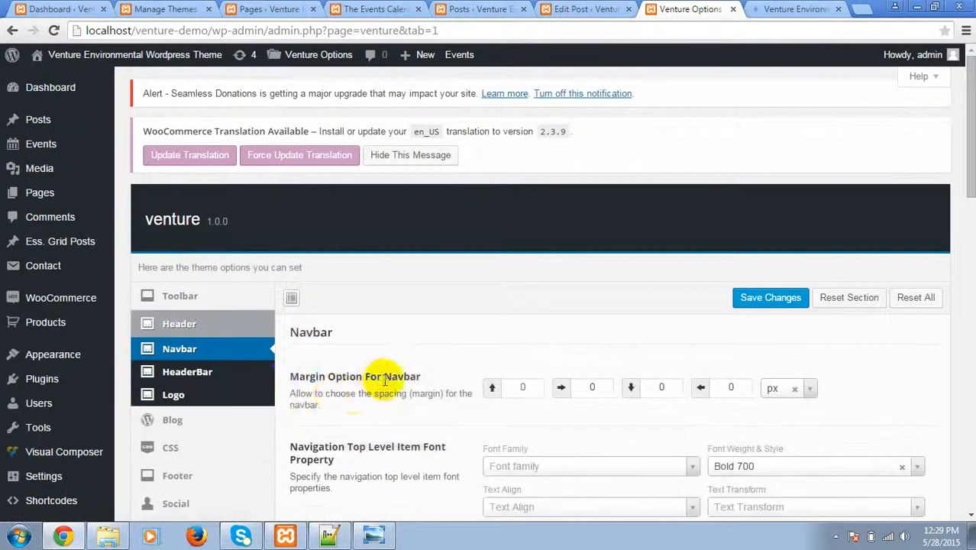
scroll(282, 313, "down", 1)
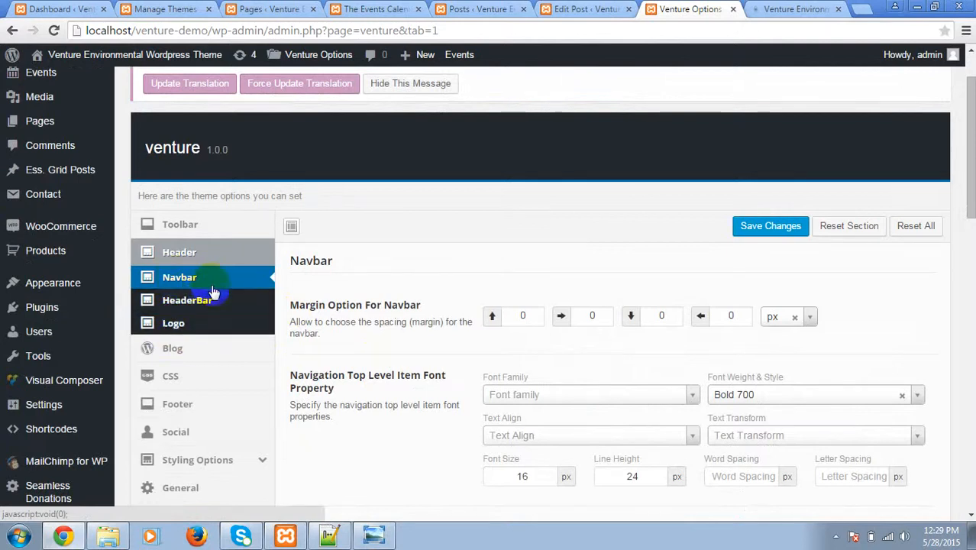
scroll(366, 306, "down", 2)
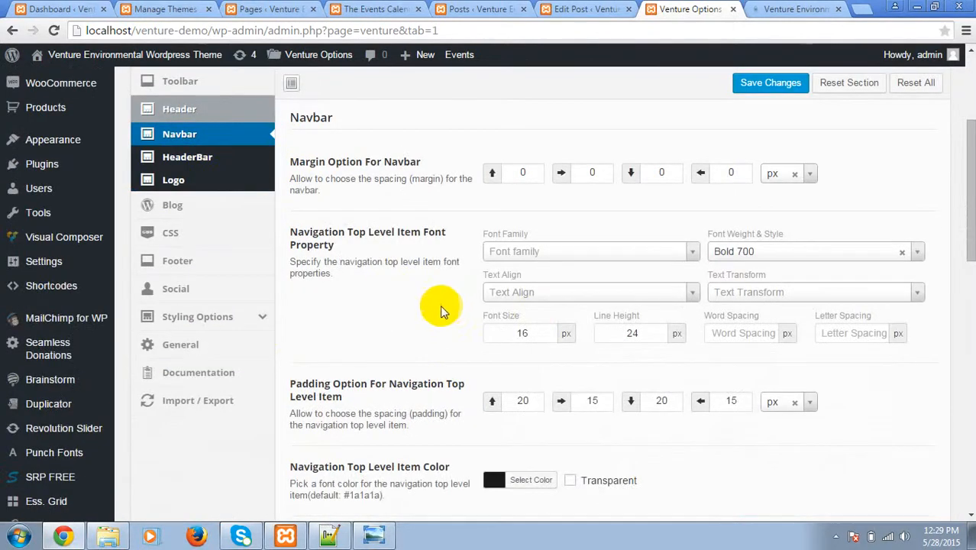
scroll(404, 307, "down", 1)
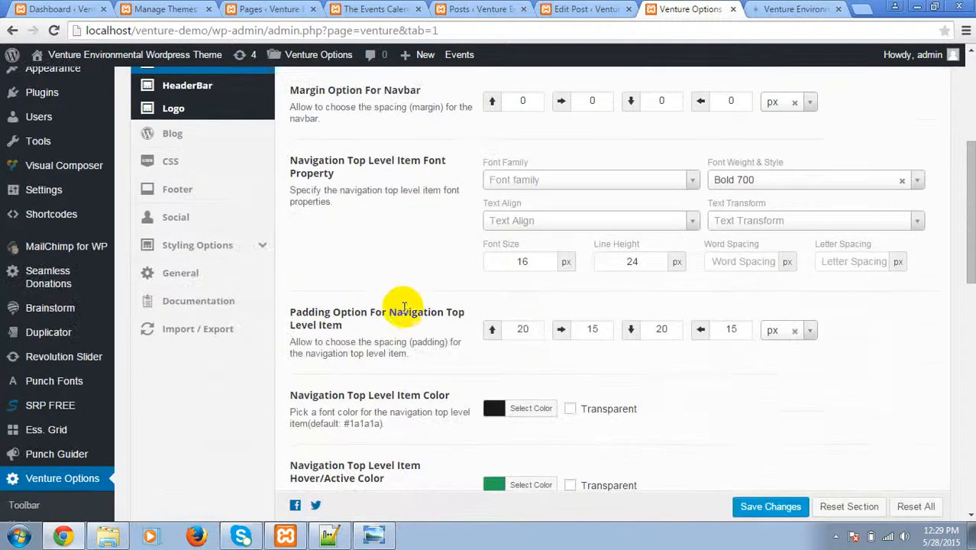
scroll(404, 308, "up", 5)
left_click(771, 9)
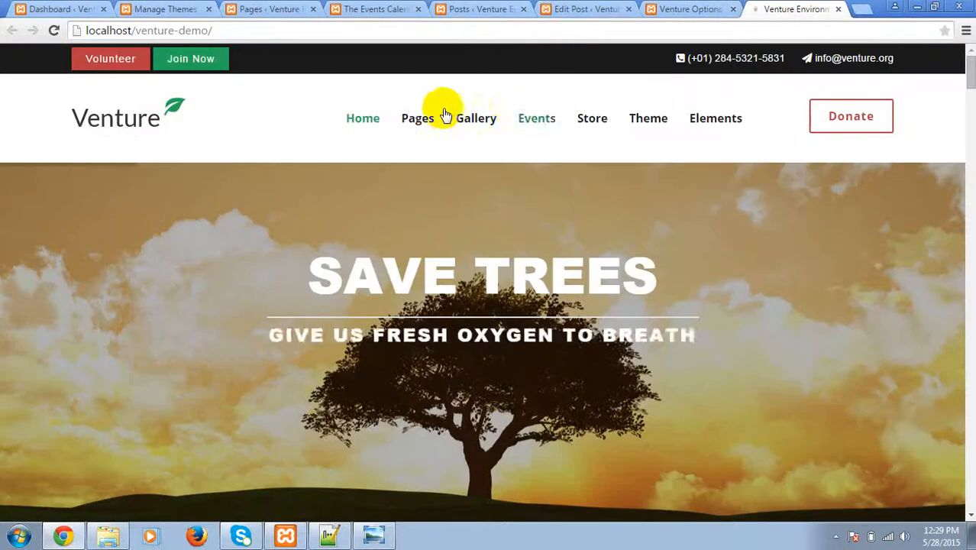
left_click(680, 9)
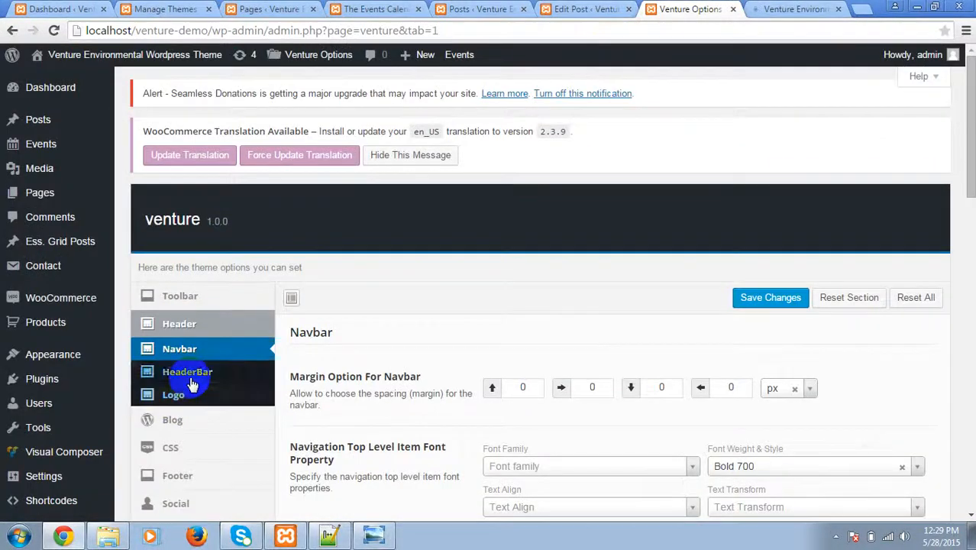
- View the HeaderBar display and content options and compare them with the header area beside the homepage's main navigation
left_click(193, 382)
scroll(458, 367, "down", 2)
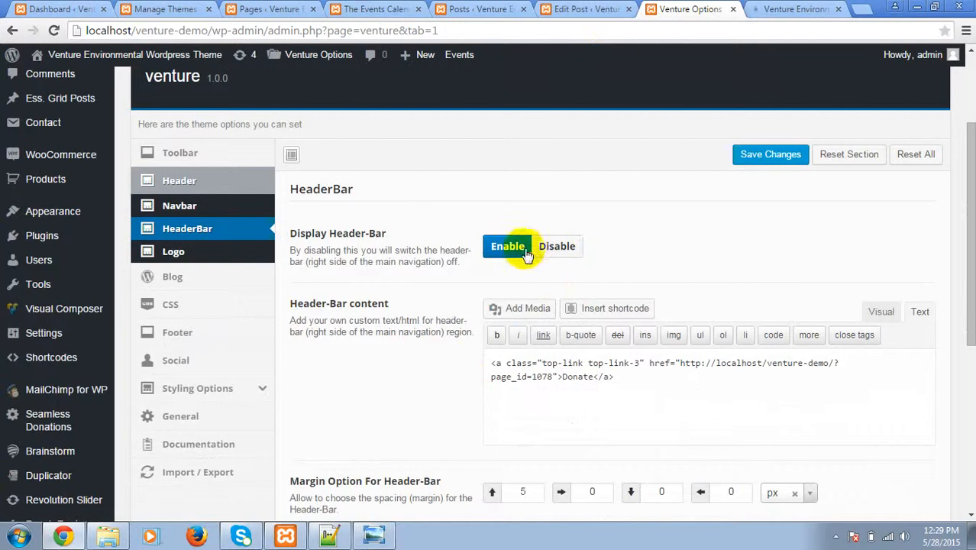
left_click(770, 10)
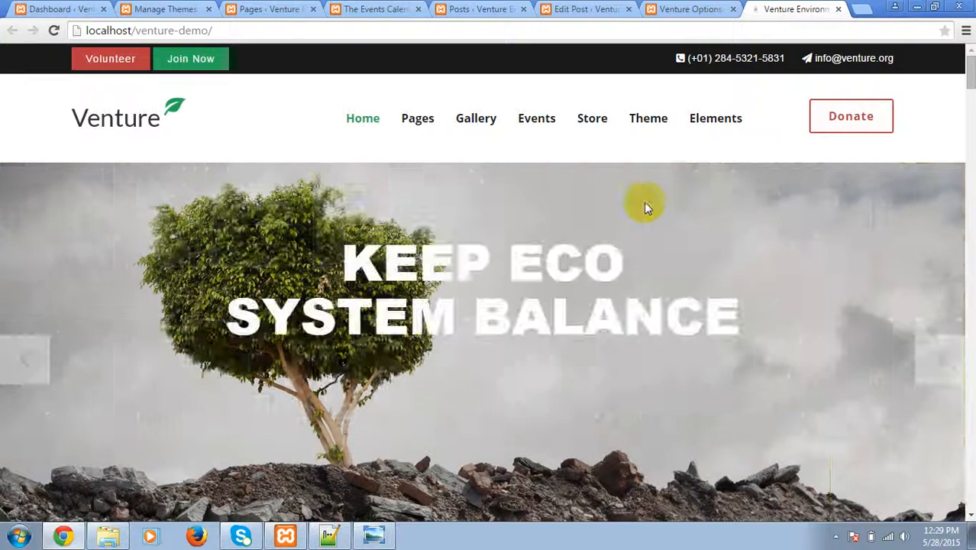
left_click(696, 9)
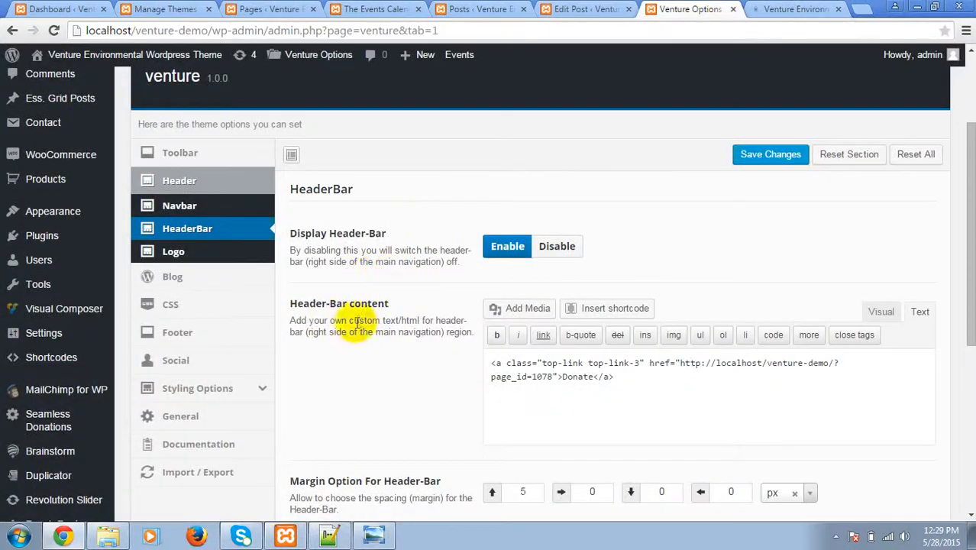
left_click(801, 8)
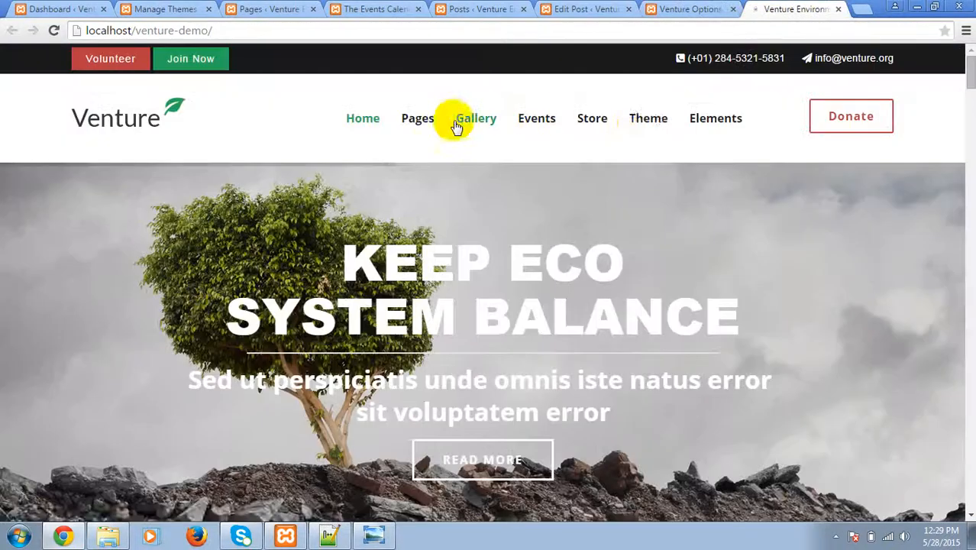
left_click(659, 9)
- Examine the custom HTML of the Donate link in the Header-Bar content
scroll(405, 329, "up", 1)
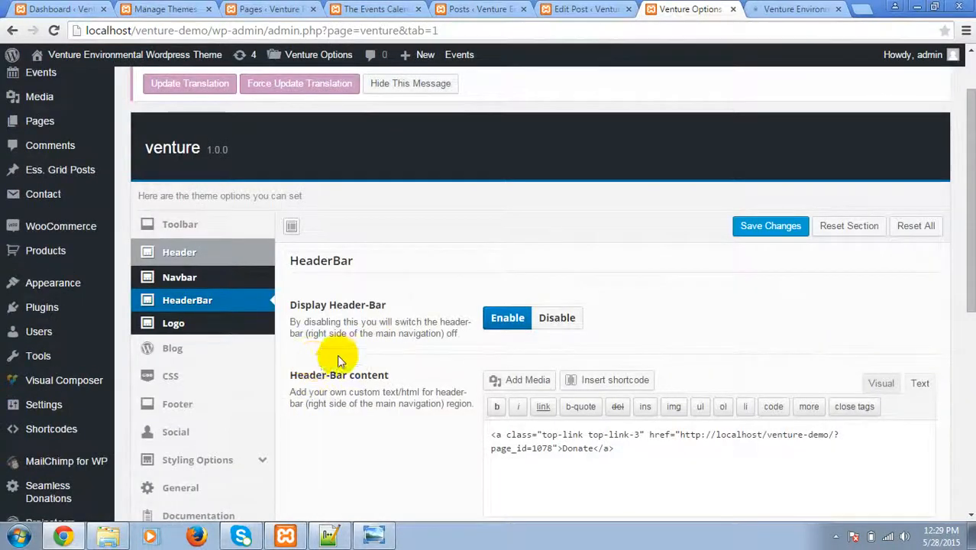
scroll(338, 356, "down", 3)
triple_click(590, 236)
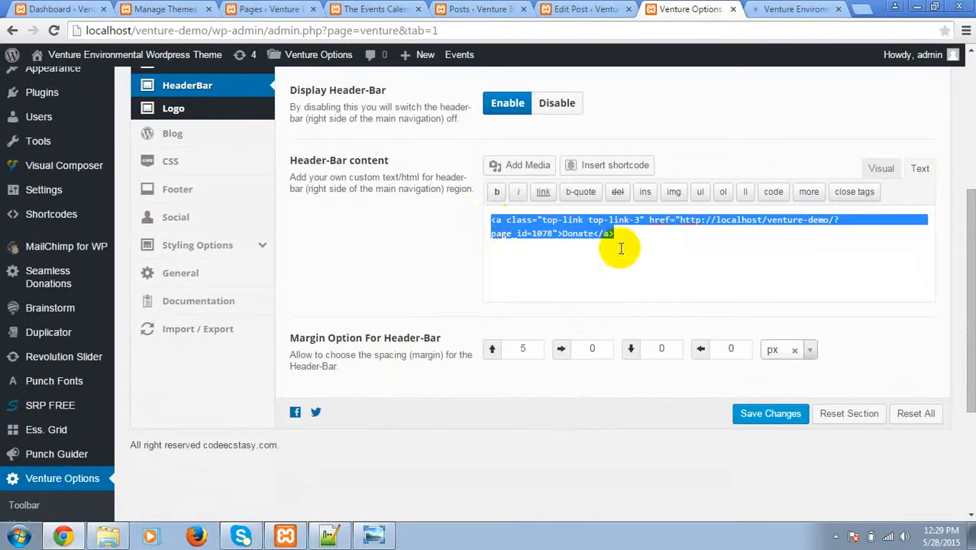
left_click(621, 246)
- Examine the header's Logo settings, switching the logo type to Text and back to Image
scroll(435, 262, "up", 1)
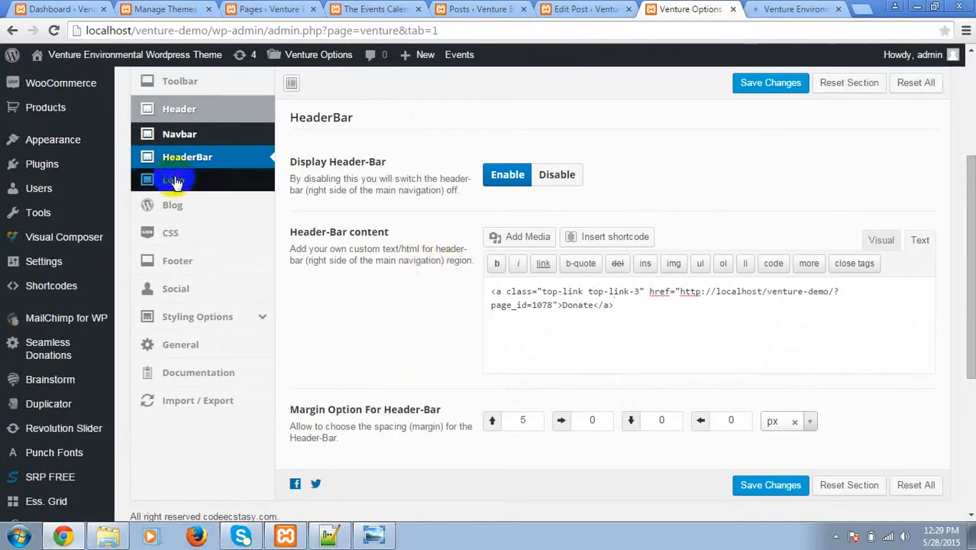
left_click(170, 181)
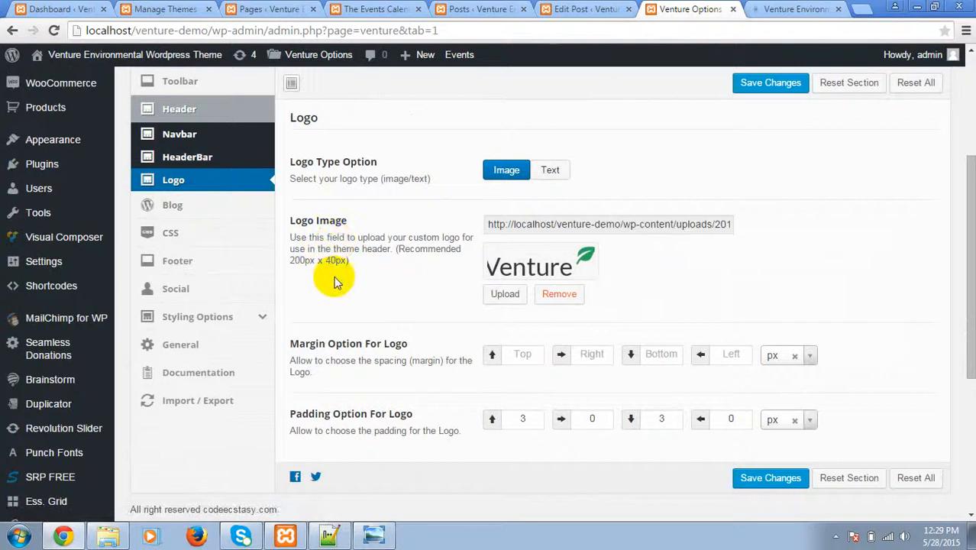
left_click(550, 171)
left_click(502, 185)
scroll(417, 321, "down", 2)
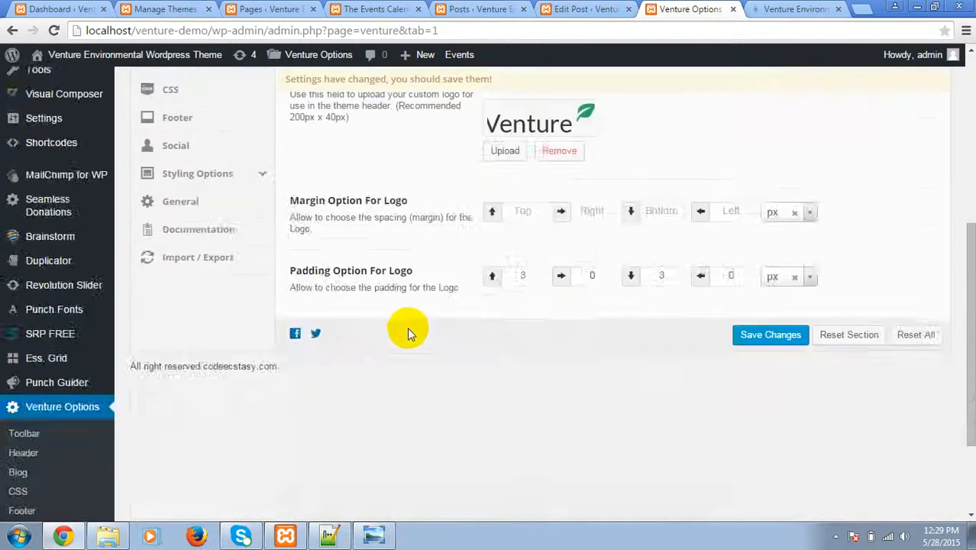
scroll(382, 332, "up", 2)
scroll(468, 284, "down", 2)
scroll(311, 327, "up", 2)
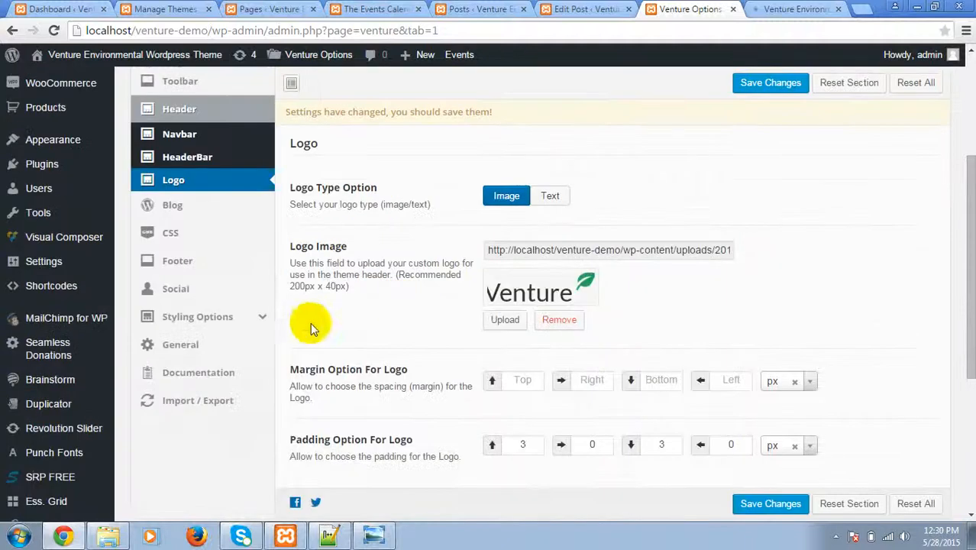
- Review the Blog settings, including the meta data and Read More options and the list of available button colors
left_click(174, 207)
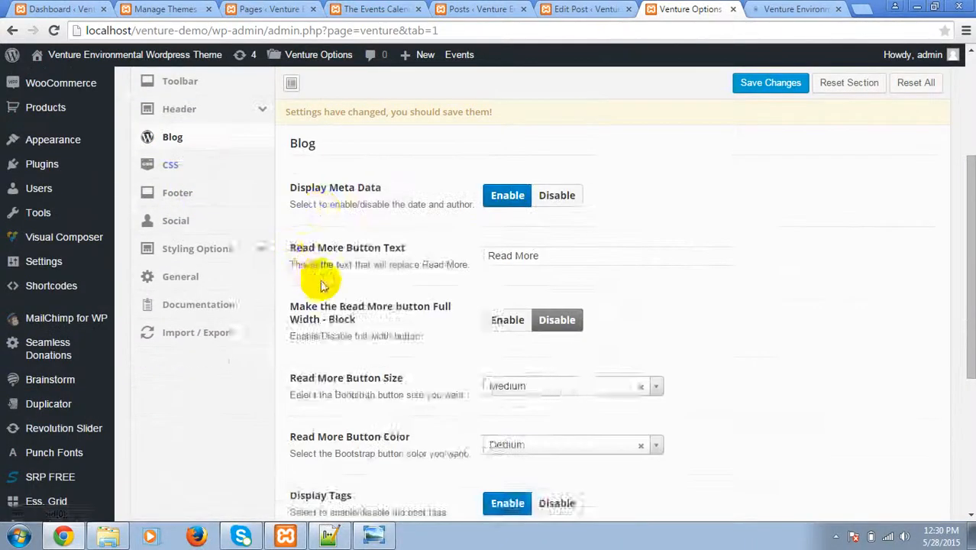
scroll(325, 286, "up", 1)
scroll(330, 290, "down", 3)
scroll(334, 296, "up", 2)
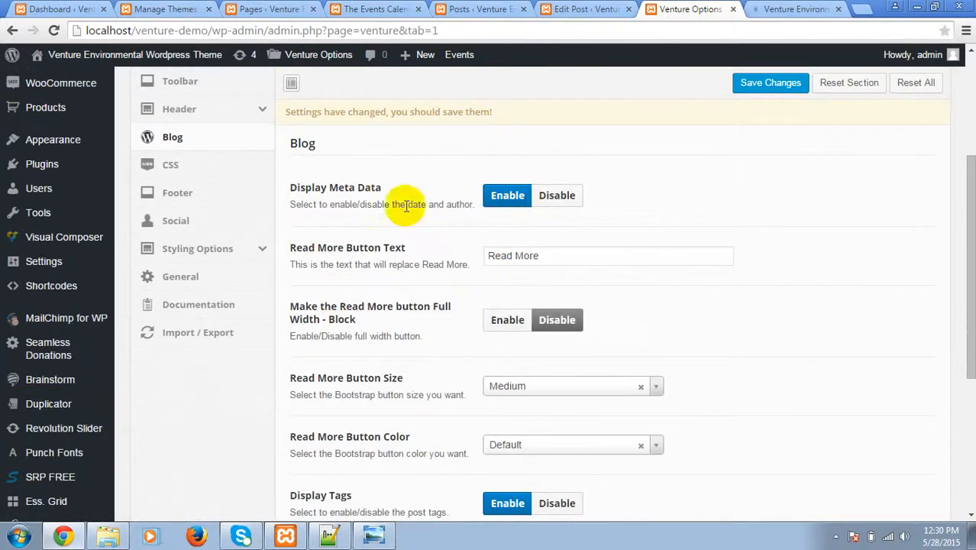
scroll(436, 366, "down", 1)
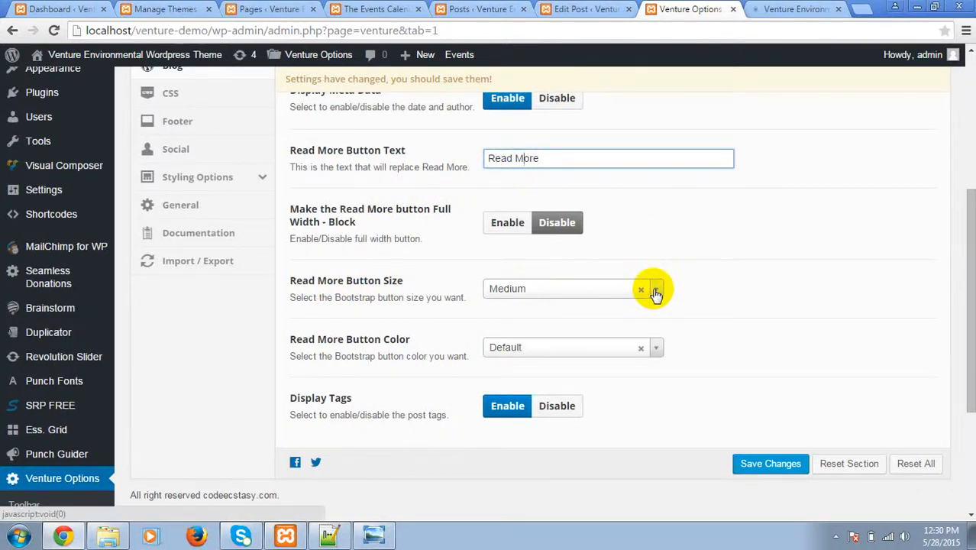
left_click(656, 348)
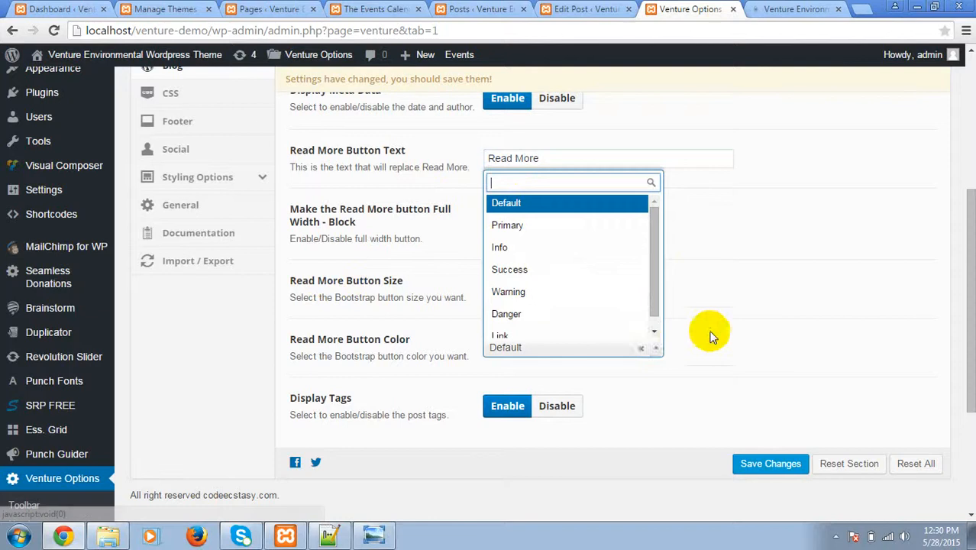
left_click(727, 339)
scroll(689, 342, "up", 2)
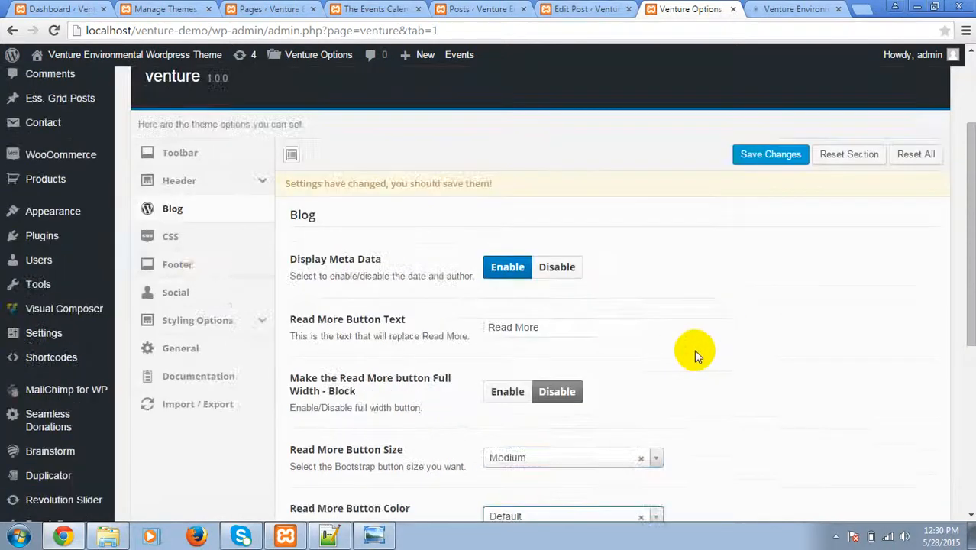
- View the CSS section and read through the Custom CSS code
left_click(179, 240)
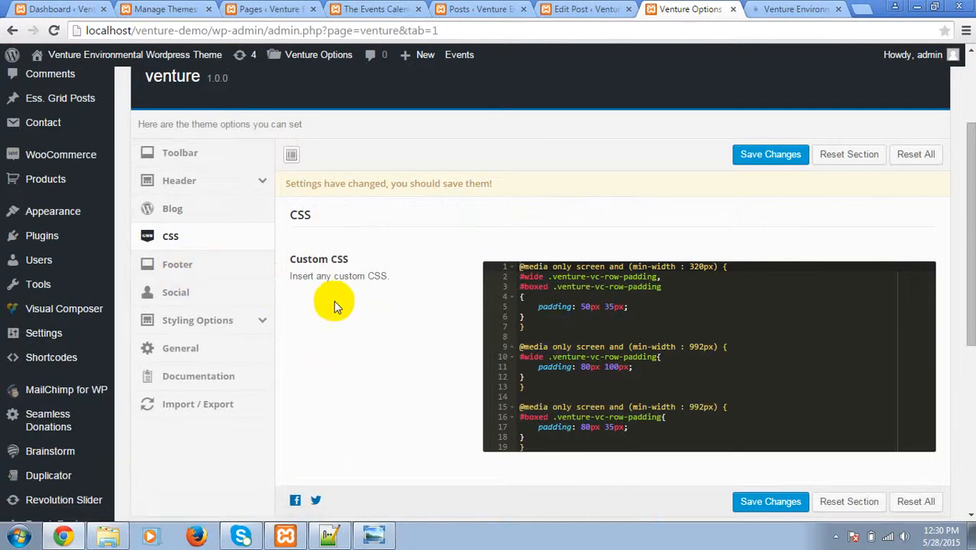
left_click(604, 321)
scroll(587, 340, "down", 2)
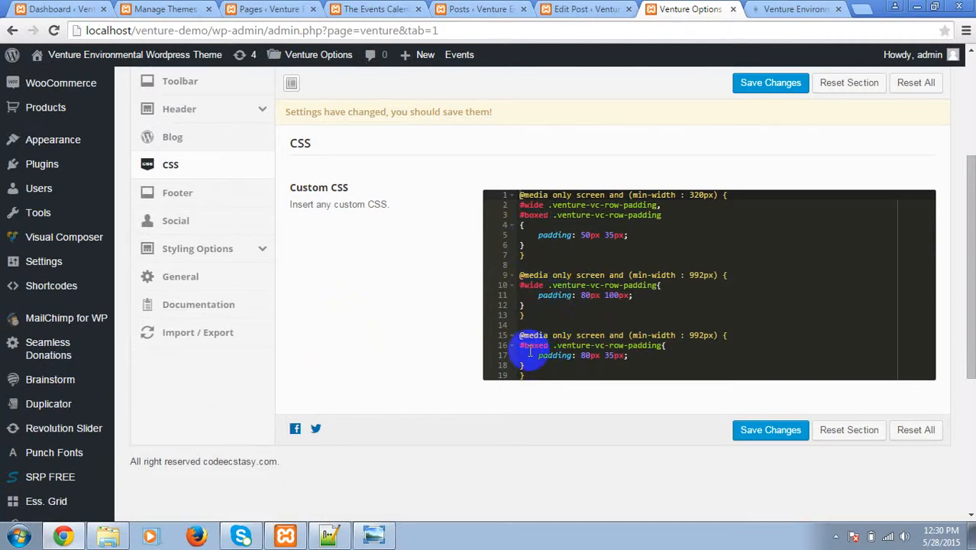
- Review the Footer section's copyright and Powered By settings, comparing them with the footer of the live demo site
left_click(144, 193)
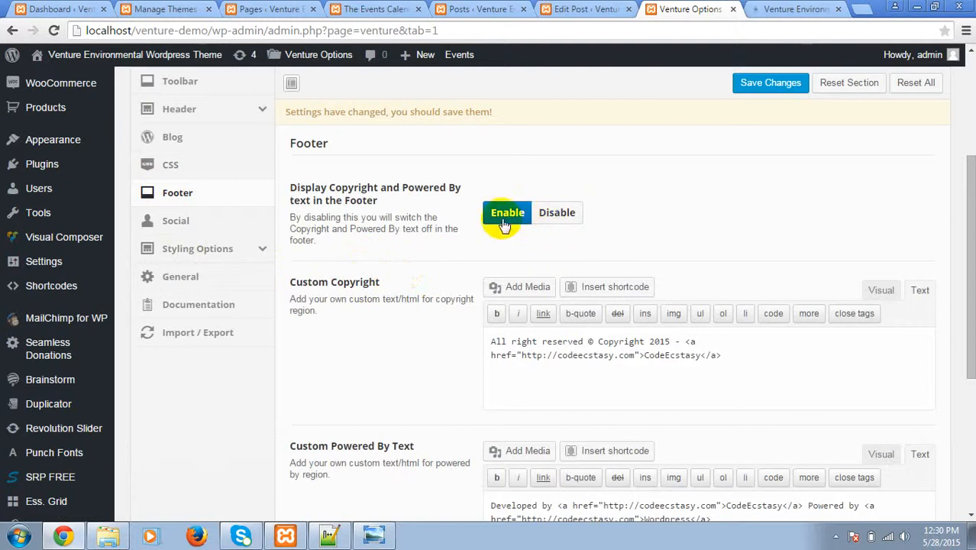
left_click(779, 9)
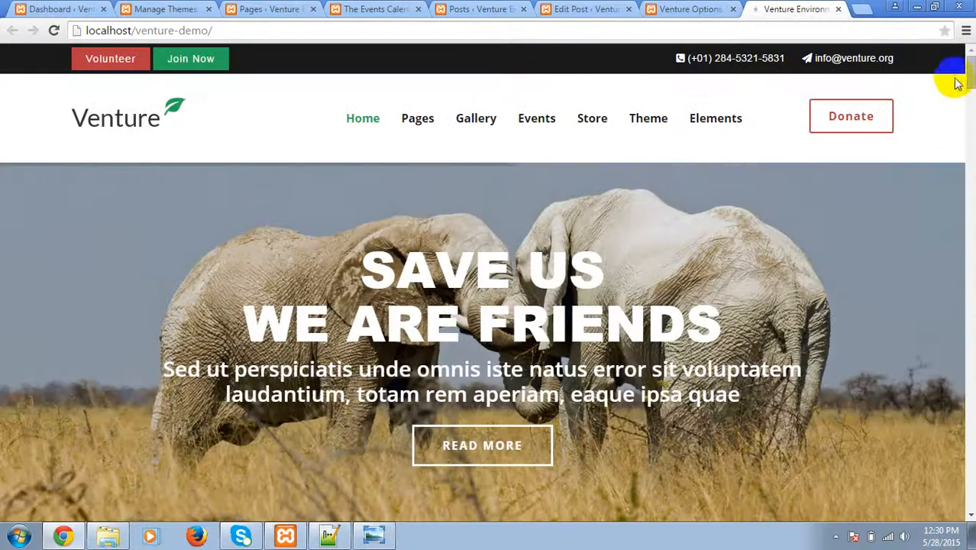
left_click_drag(969, 77, 953, 506)
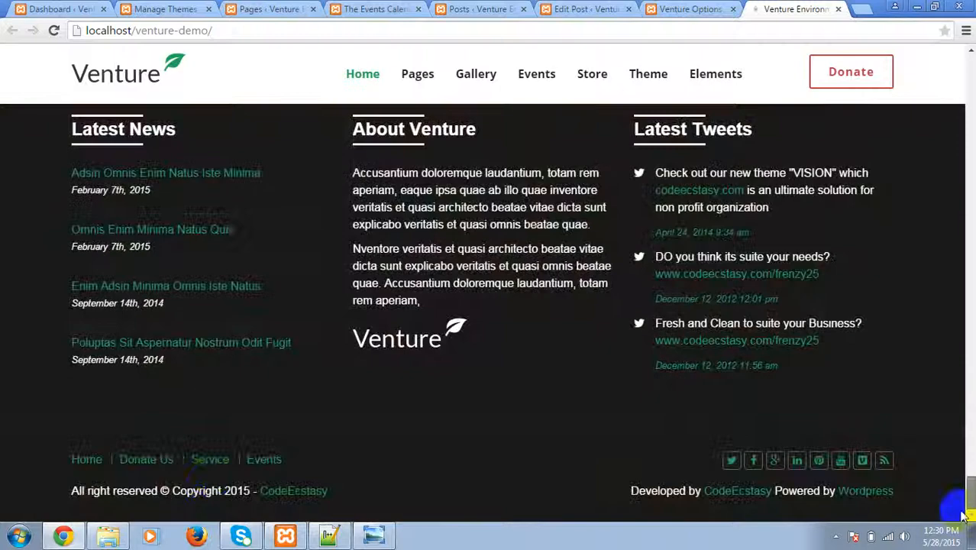
left_click(672, 9)
scroll(574, 382, "down", 3)
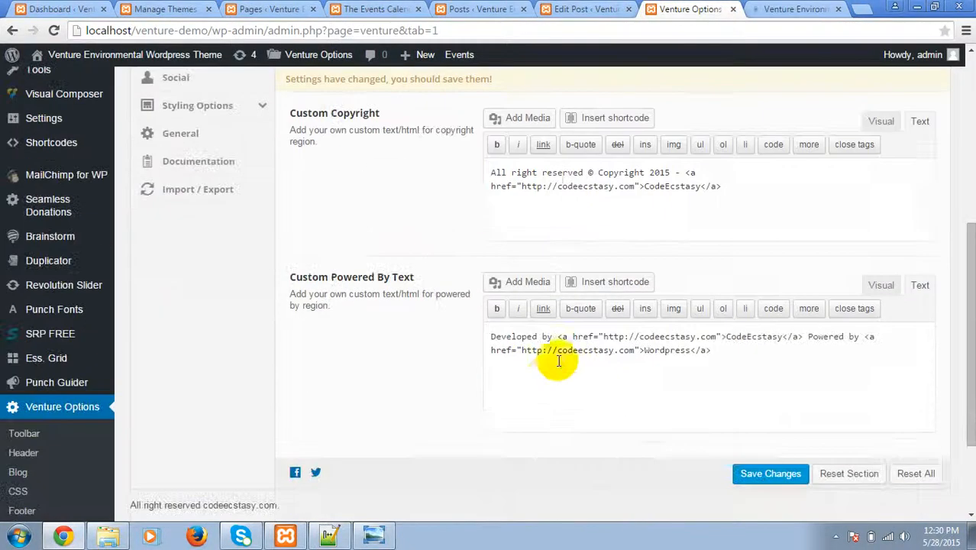
- In the Social section's footer icon list, move Skype above Flickr
scroll(225, 338, "up", 4)
left_click(175, 292)
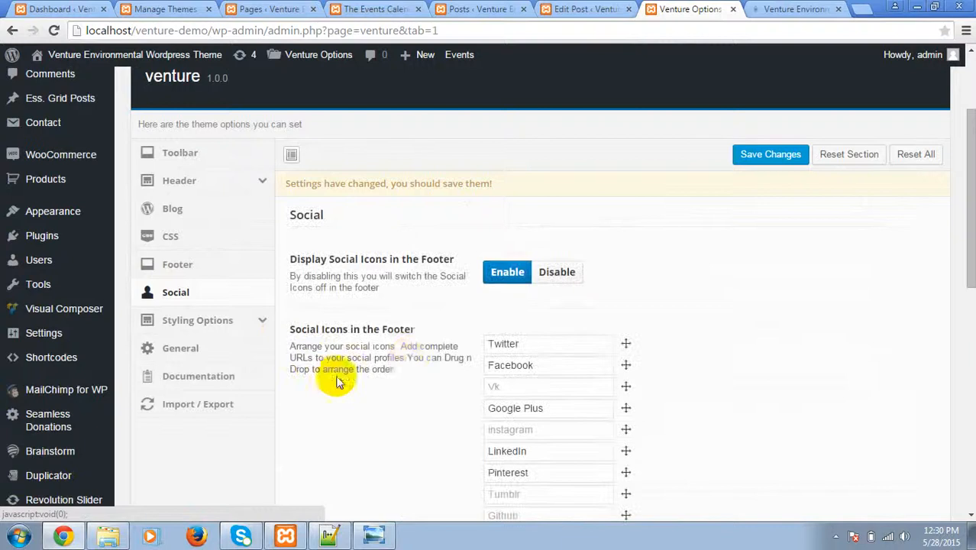
scroll(366, 344, "down", 1)
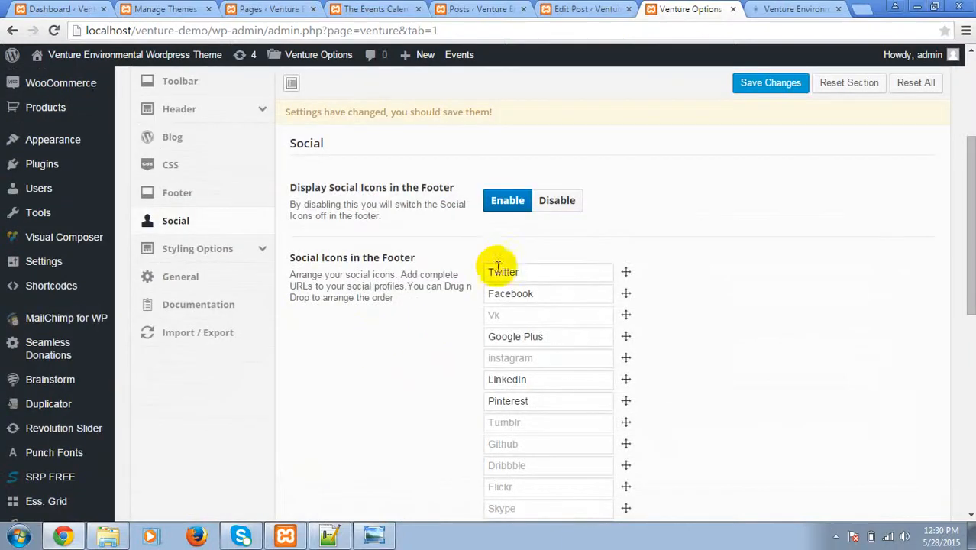
scroll(611, 367, "down", 1)
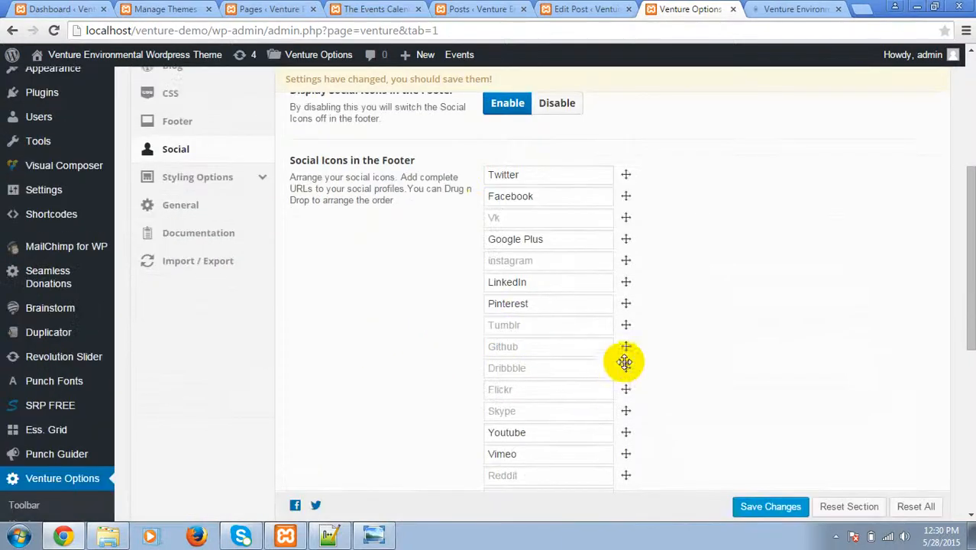
left_click_drag(624, 342, 647, 342)
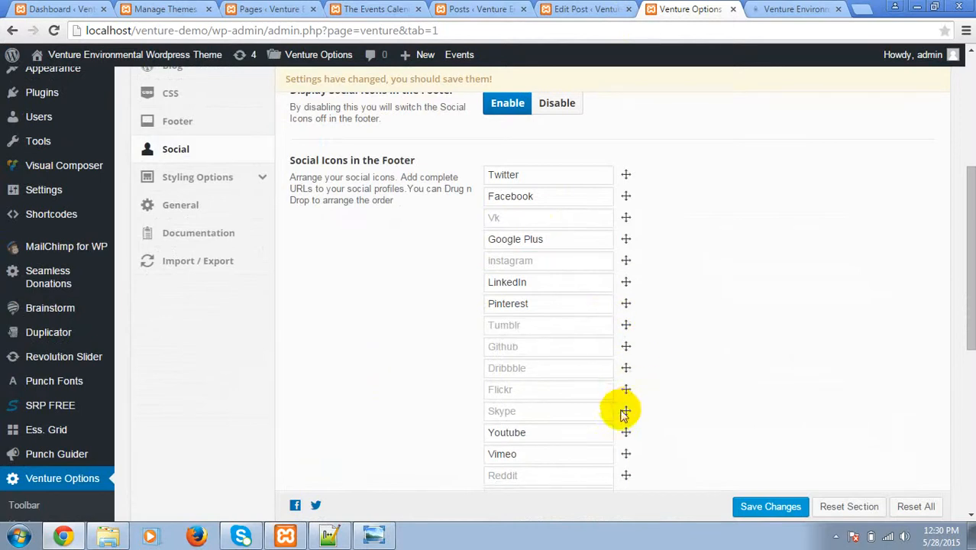
mouse_move(625, 402)
left_mouse_down()
mouse_move(626, 385)
mouse_move(631, 407)
left_mouse_up()
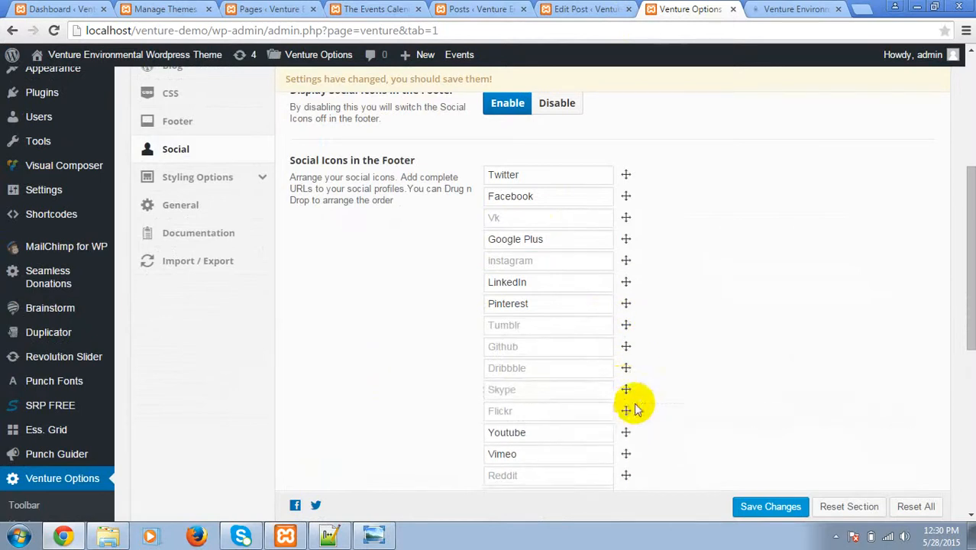
- Examine the Facebook entry and the social icon dimension, font and border options, comparing them with the demo site's footer icons
left_click_drag(540, 196, 468, 211)
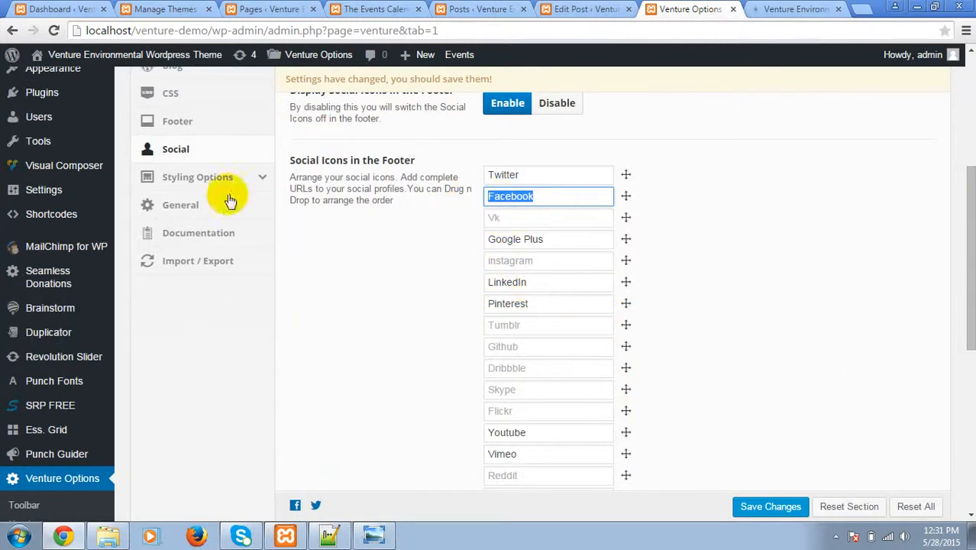
scroll(598, 369, "down", 3)
scroll(599, 370, "down", 2)
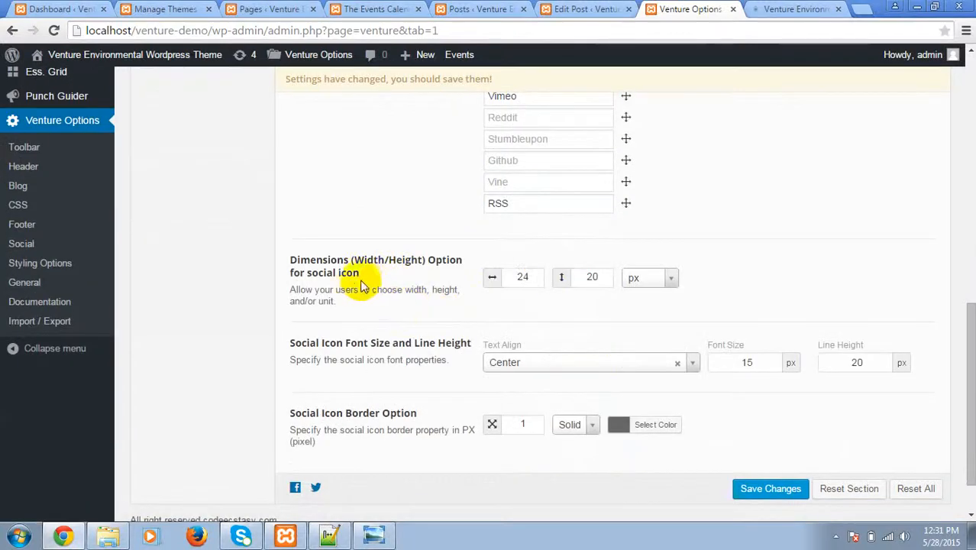
scroll(453, 399, "down", 1)
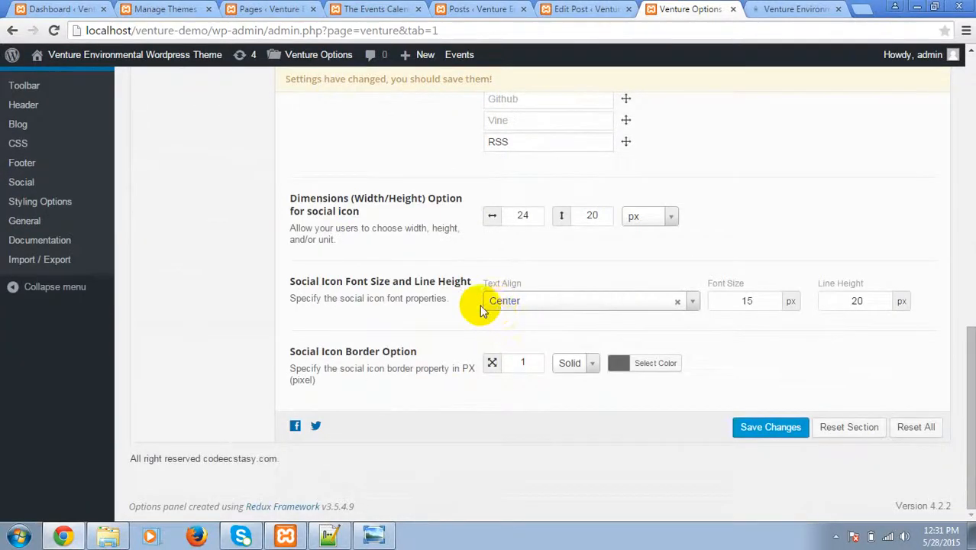
scroll(374, 351, "up", 4)
scroll(374, 367, "up", 2)
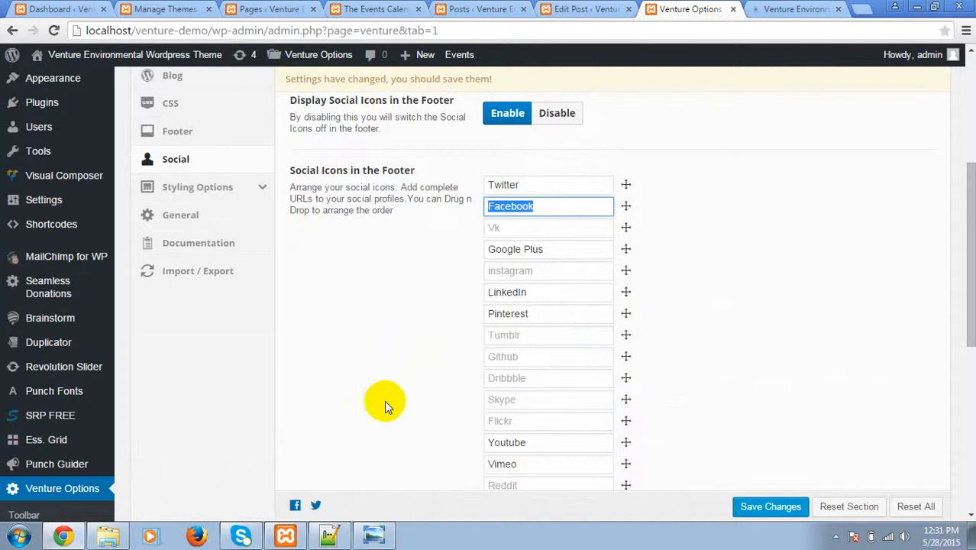
left_click(778, 9)
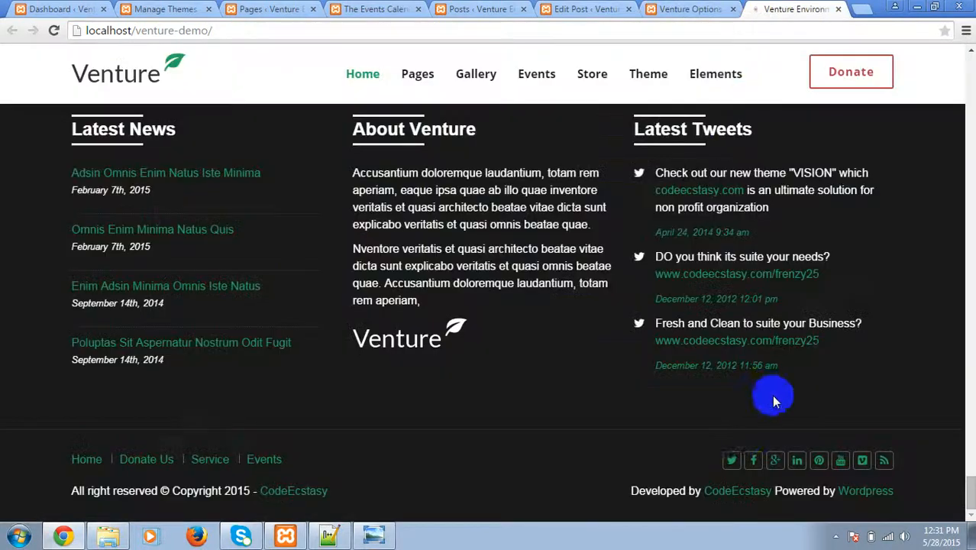
left_click(683, 10)
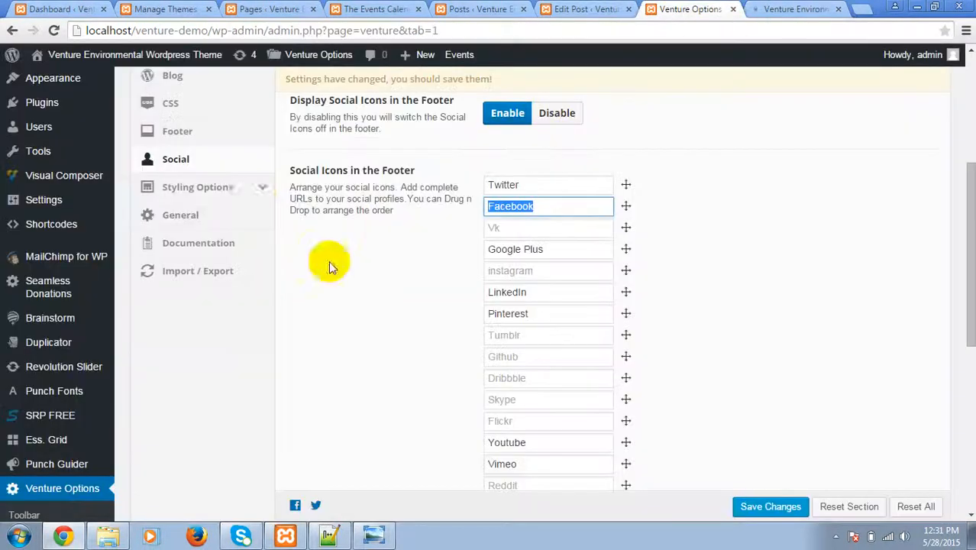
- Review the Body Styling options, from background, body font and link colors to the heading font and H1–H6 sizes
left_click(255, 189)
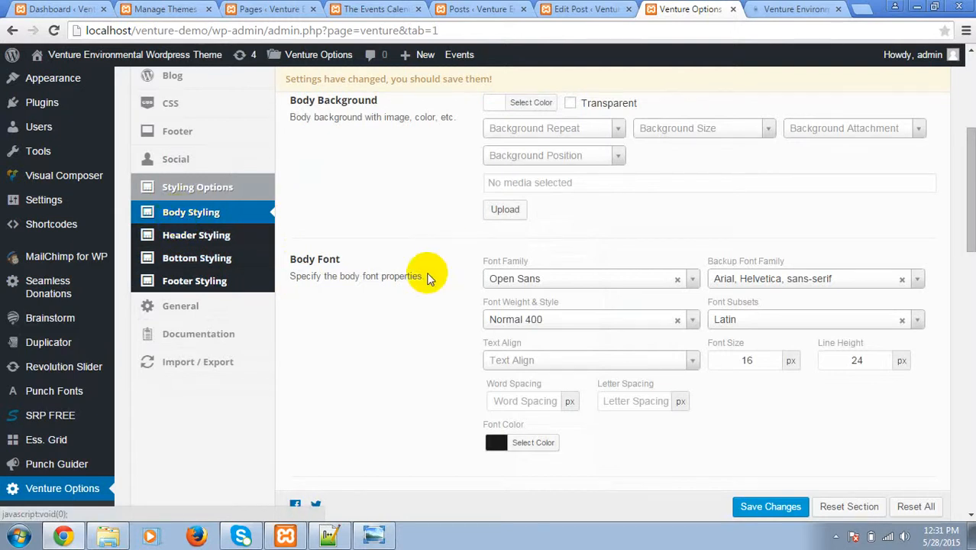
scroll(404, 331, "up", 3)
scroll(317, 183, "down", 5)
scroll(388, 248, "down", 3)
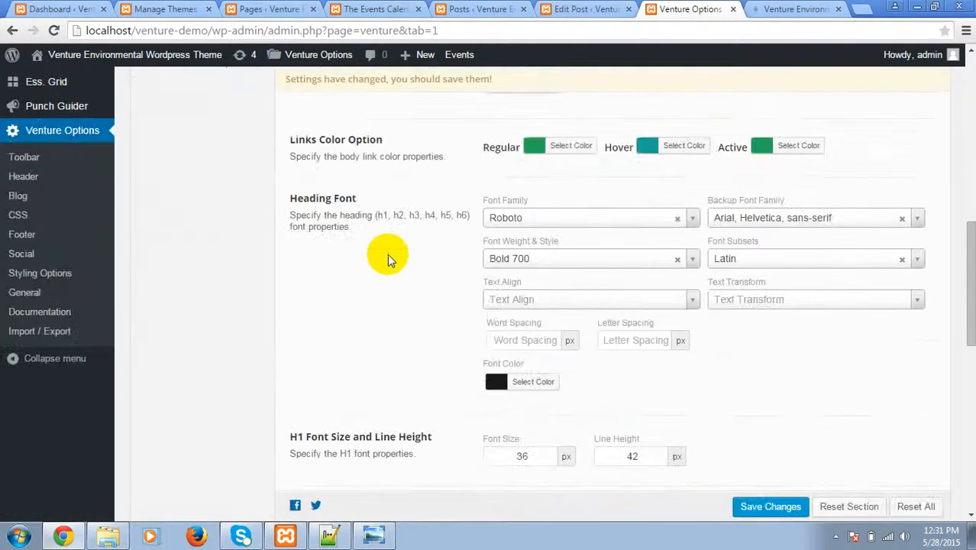
scroll(390, 258, "down", 4)
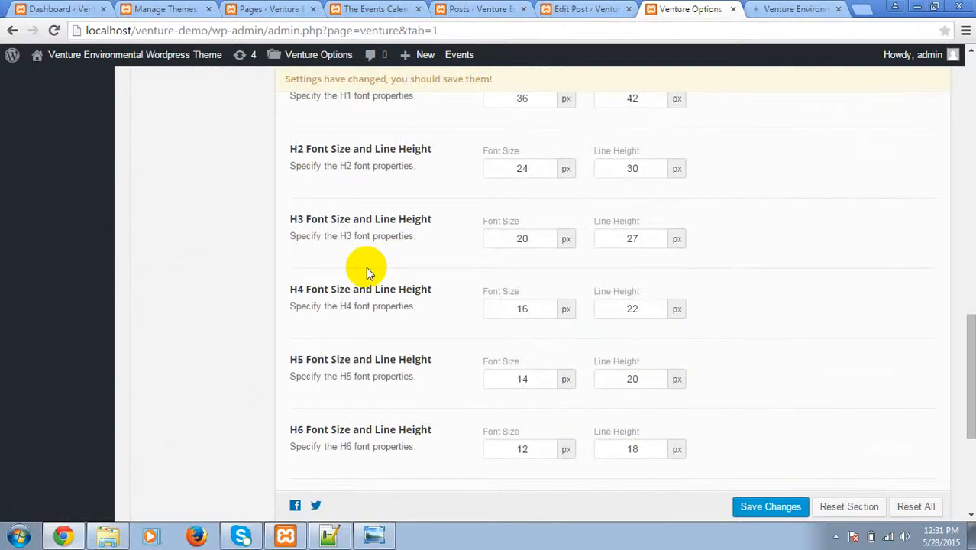
scroll(381, 283, "down", 3)
scroll(382, 252, "up", 10)
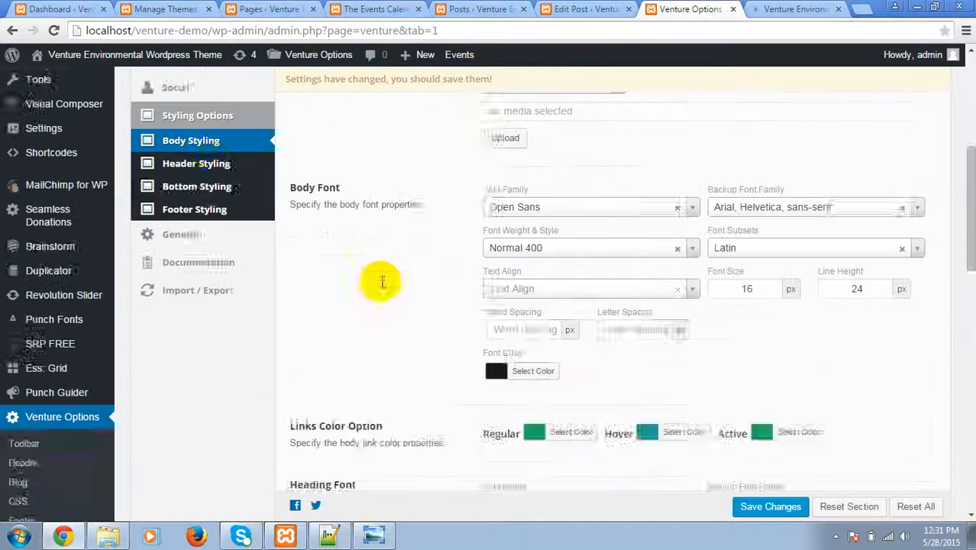
- Review the Header Styling settings, switching Sticky Header to Disable and back to Enable
left_click(229, 235)
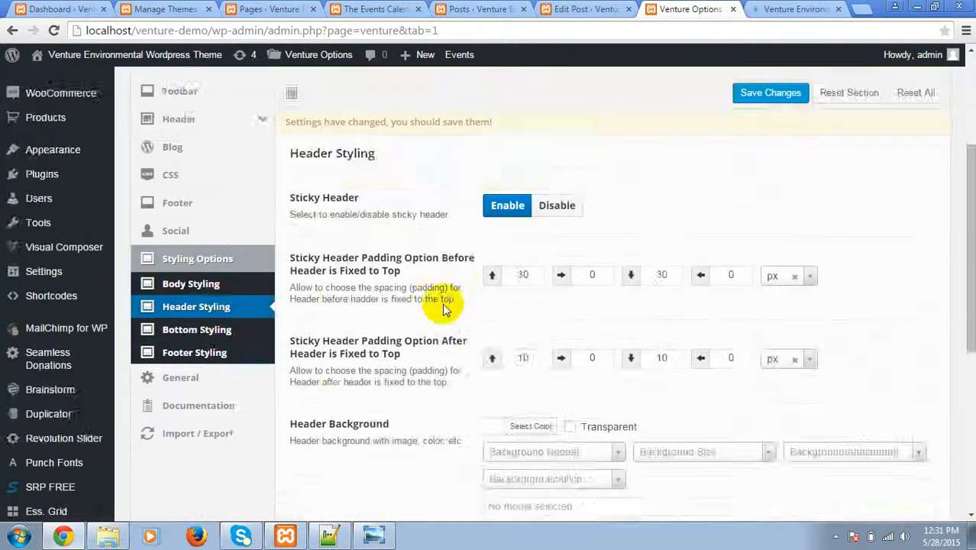
scroll(412, 259, "down", 2)
scroll(388, 319, "up", 2)
scroll(394, 329, "down", 4)
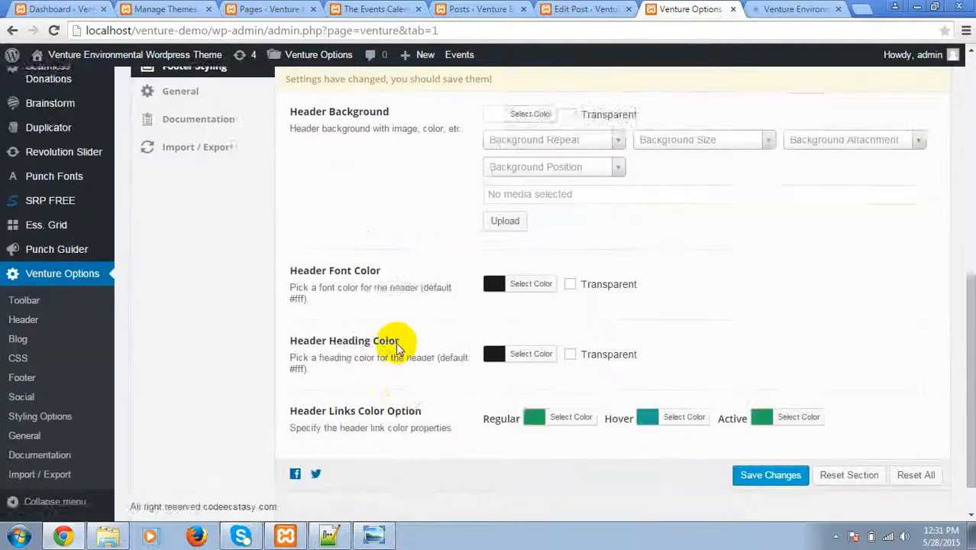
scroll(405, 341, "up", 6)
scroll(393, 342, "down", 2)
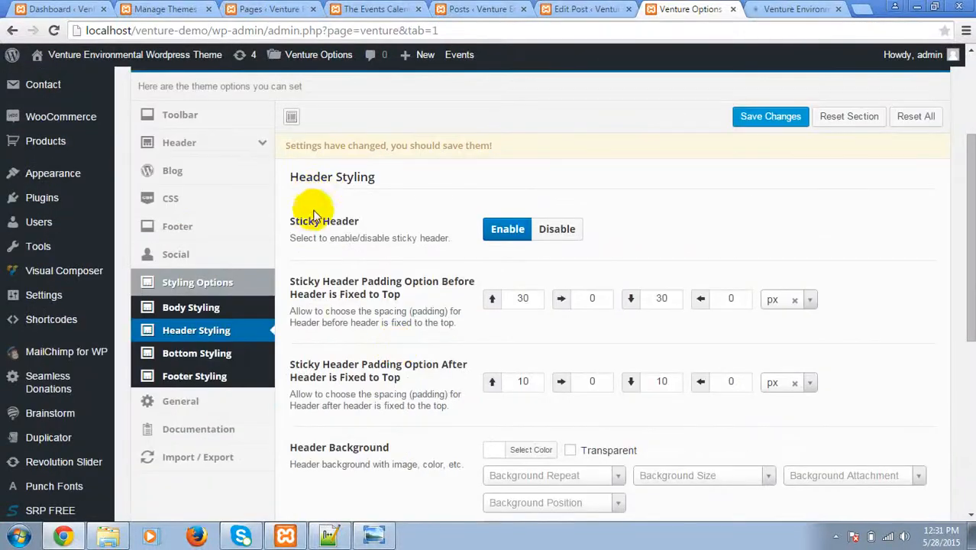
left_click(546, 232)
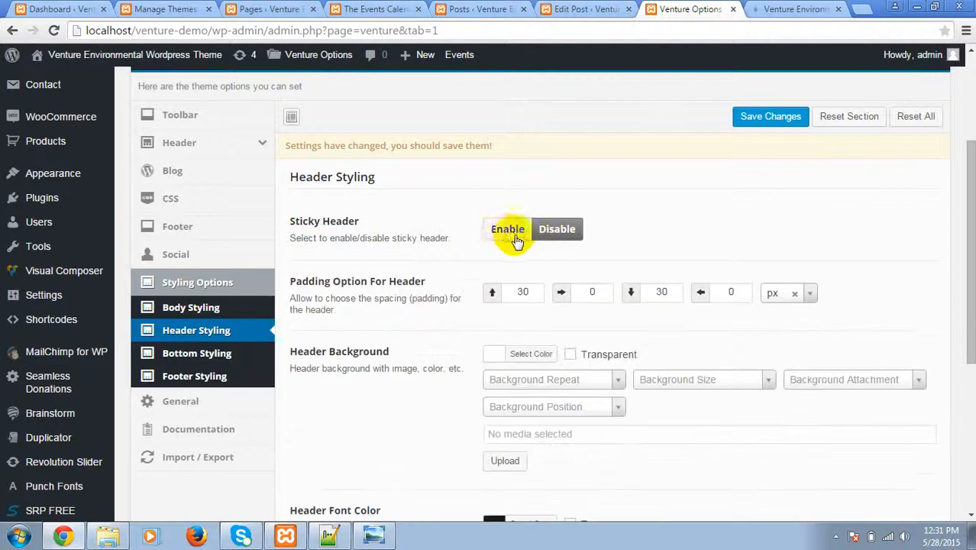
left_click(507, 229)
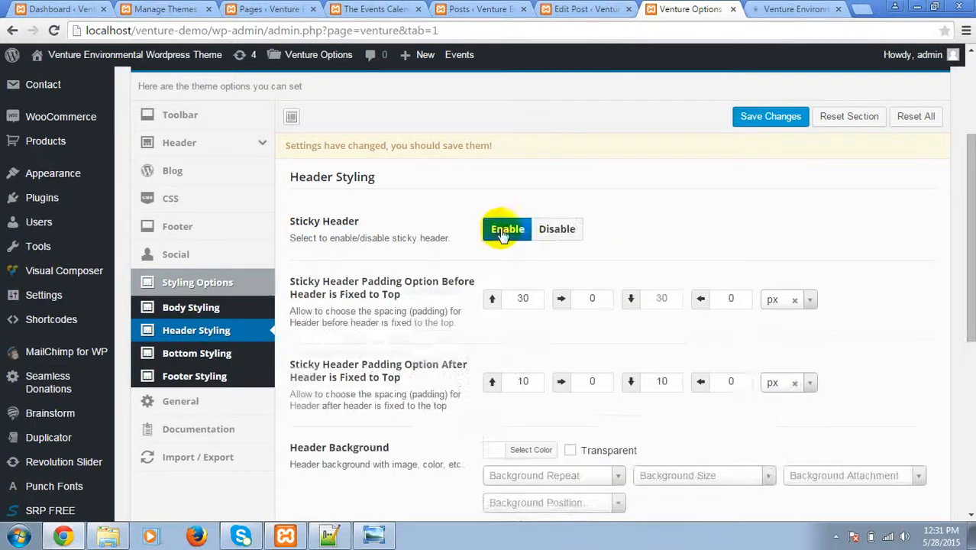
- Check on the live demo site how the sticky header behaves at the top of the home page and further down
left_click(792, 10)
scroll(611, 159, "up", 15)
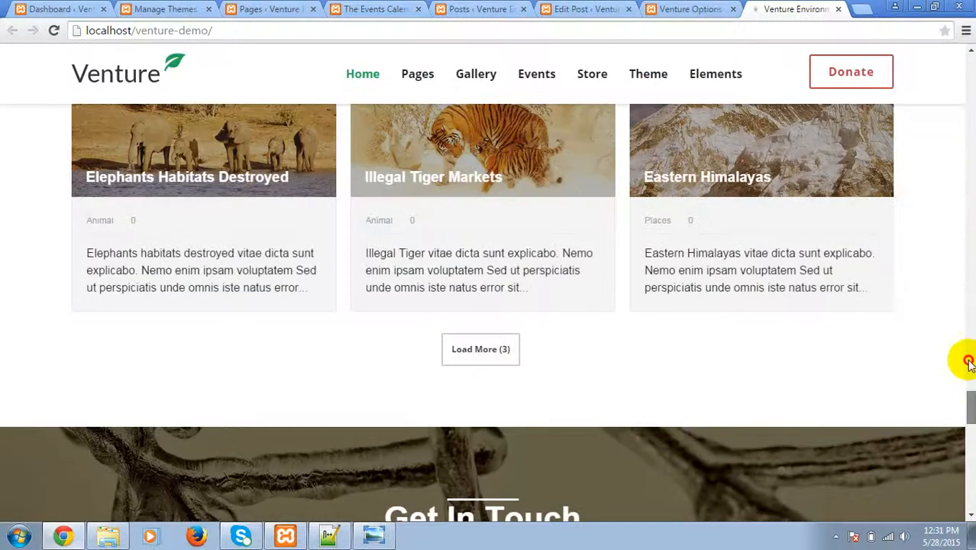
left_click_drag(968, 363, 967, 54)
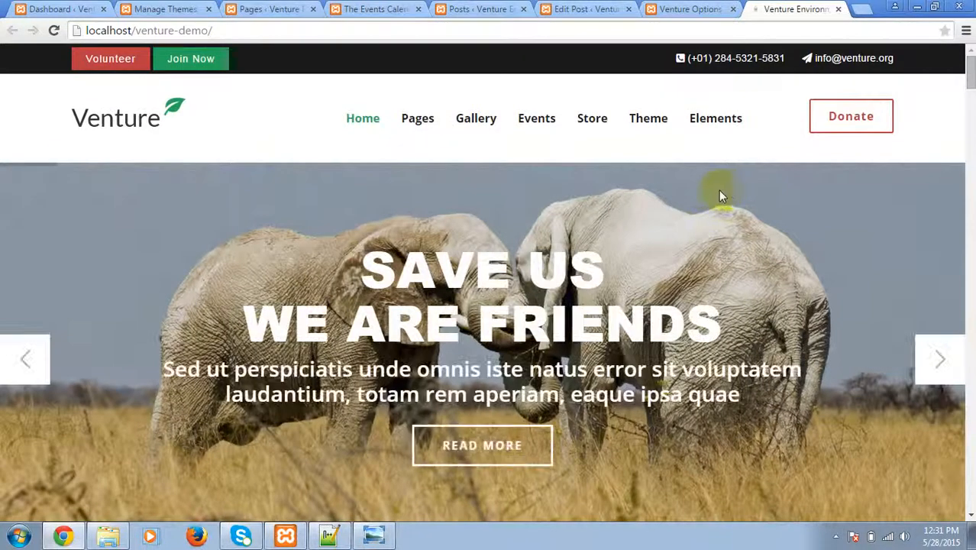
scroll(605, 213, "up", 1)
scroll(327, 170, "down", 3)
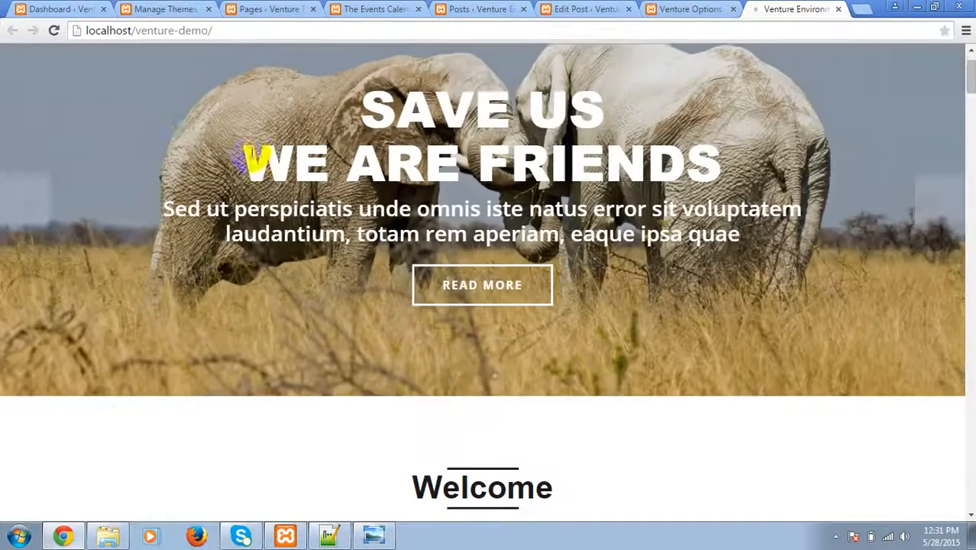
scroll(250, 158, "up", 3)
scroll(301, 157, "down", 2)
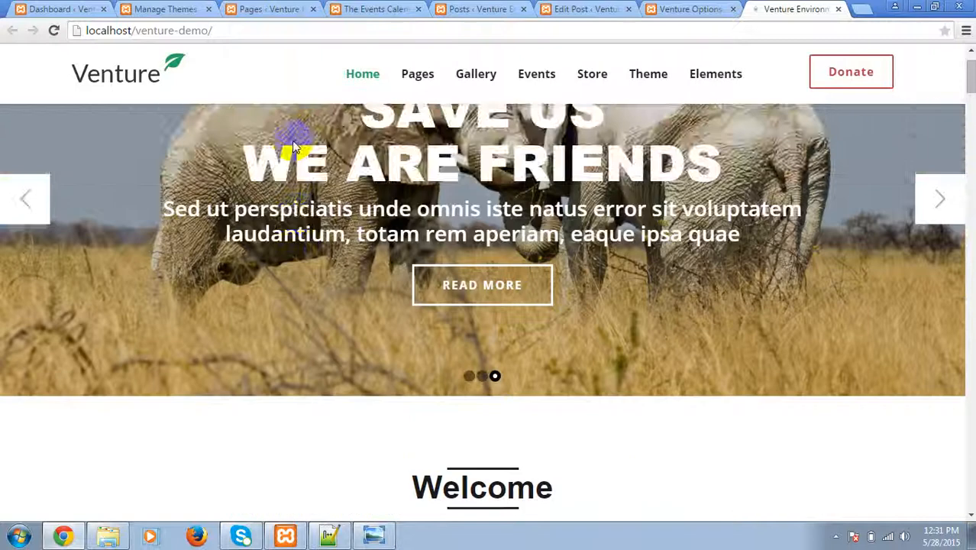
scroll(273, 120, "up", 2)
scroll(273, 120, "down", 4)
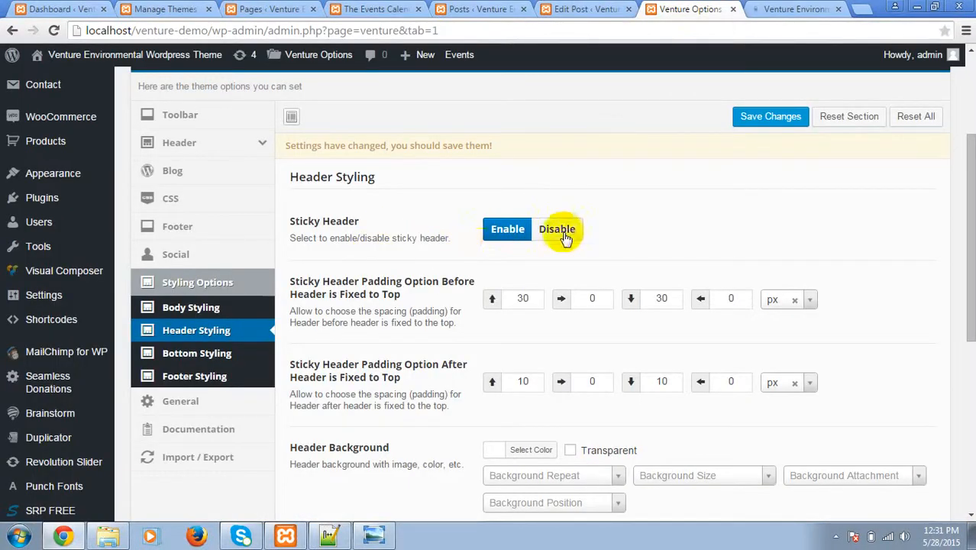
- Return to the Header Styling options and read through the header background, font, heading and link color settings
scroll(458, 290, "down", 2)
scroll(428, 312, "down", 2)
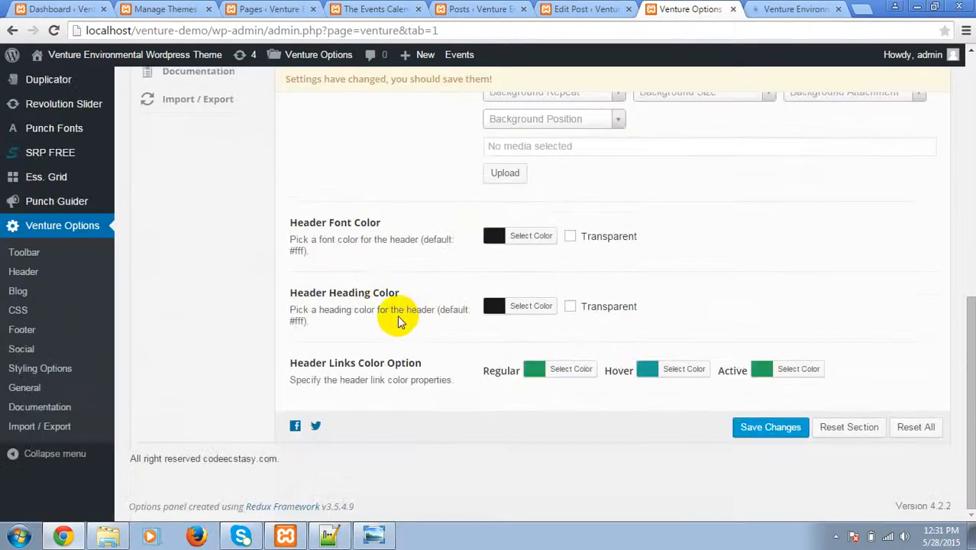
scroll(399, 320, "up", 5)
scroll(409, 313, "down", 2)
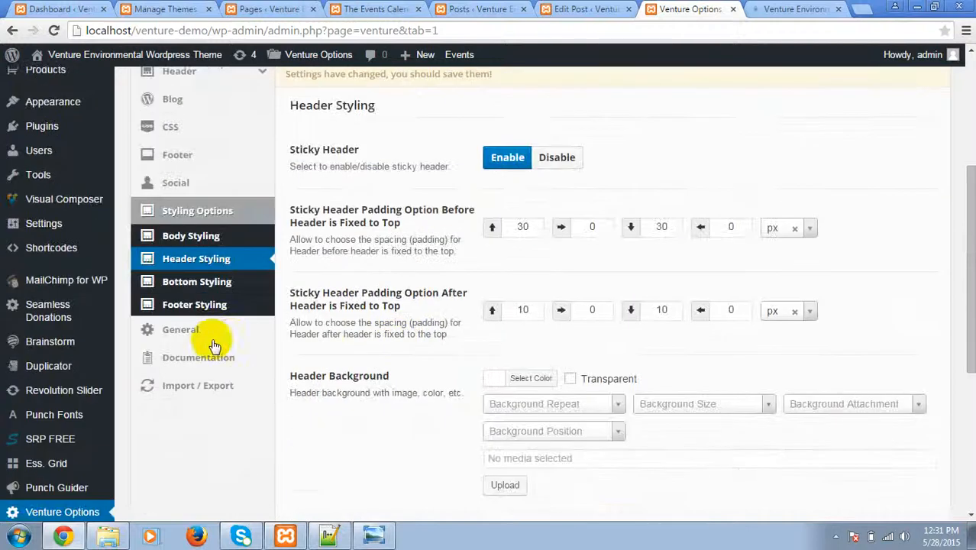
- View the Bottom Styling options and compare them with the dark widget area above the demo site's footer
left_click(187, 280)
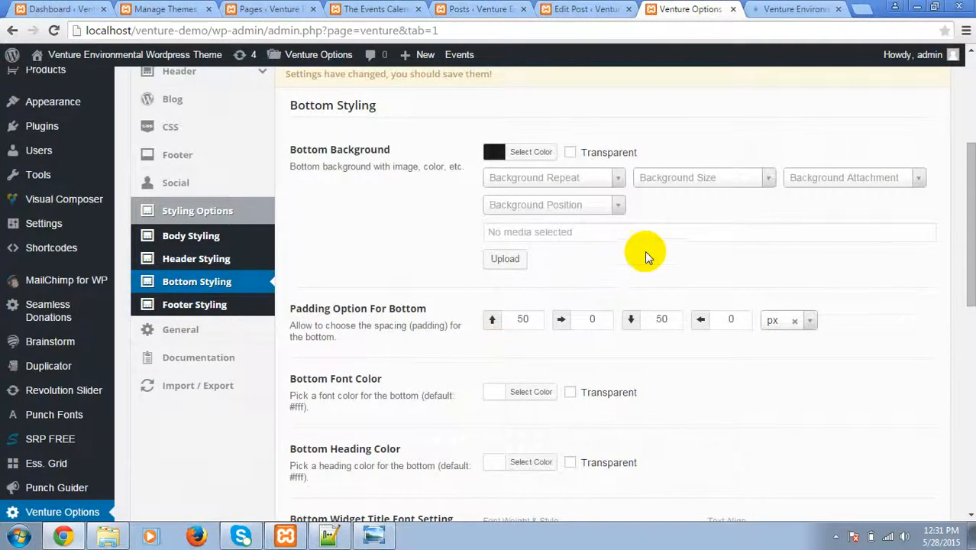
scroll(645, 252, "up", 1)
left_click(794, 9)
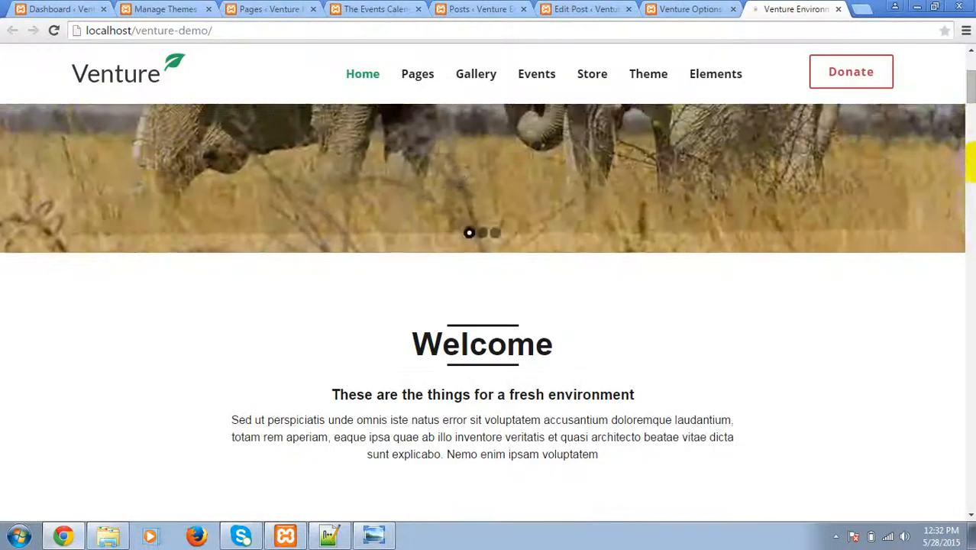
scroll(958, 247, "down", 1)
scroll(958, 248, "down", 15)
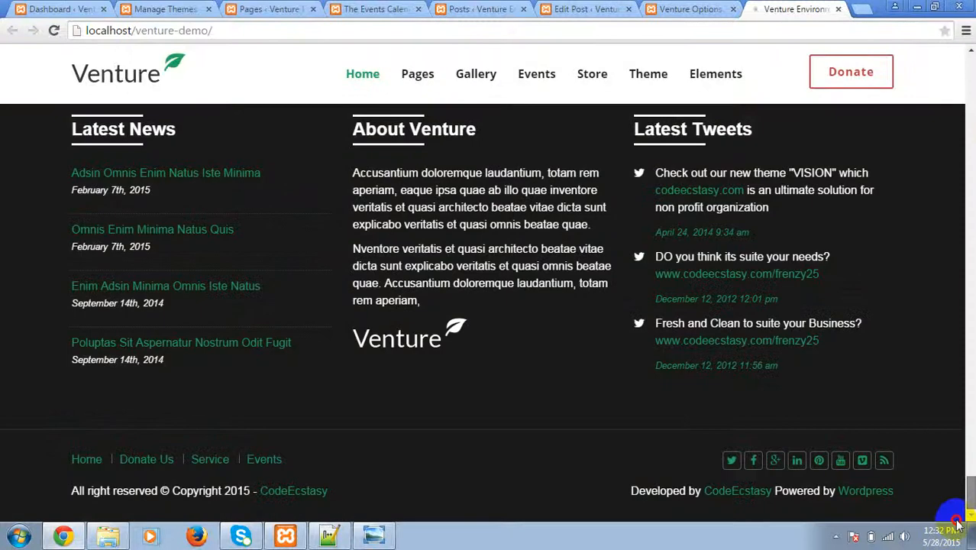
scroll(461, 259, "up", 1)
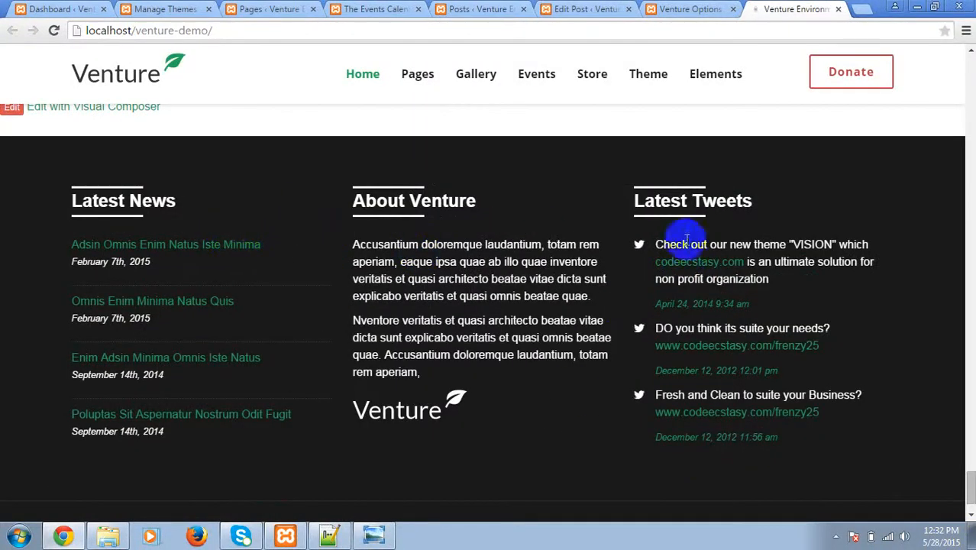
- Compare the Bottom Styling background, padding, font and heading color options with the dark widget area on the live demo site
left_click(662, 8)
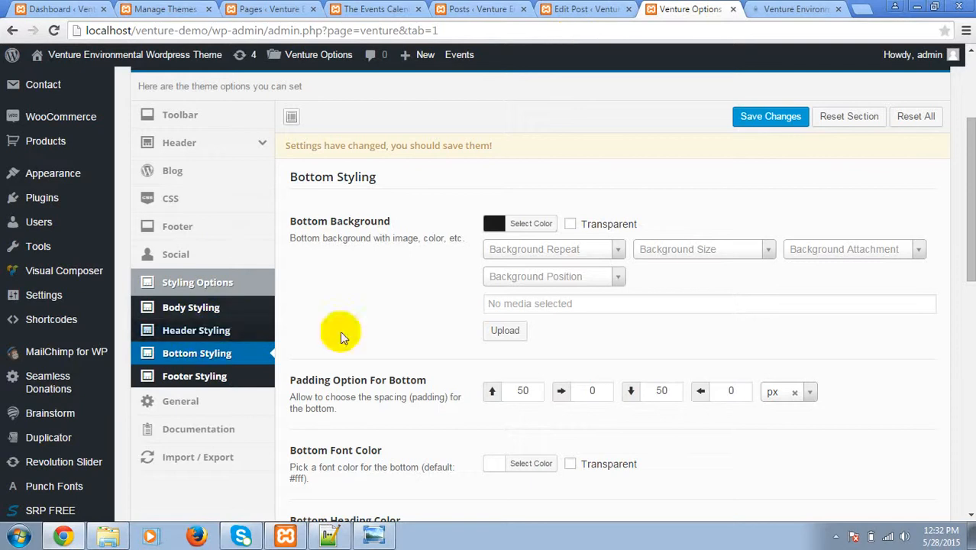
left_click(771, 9)
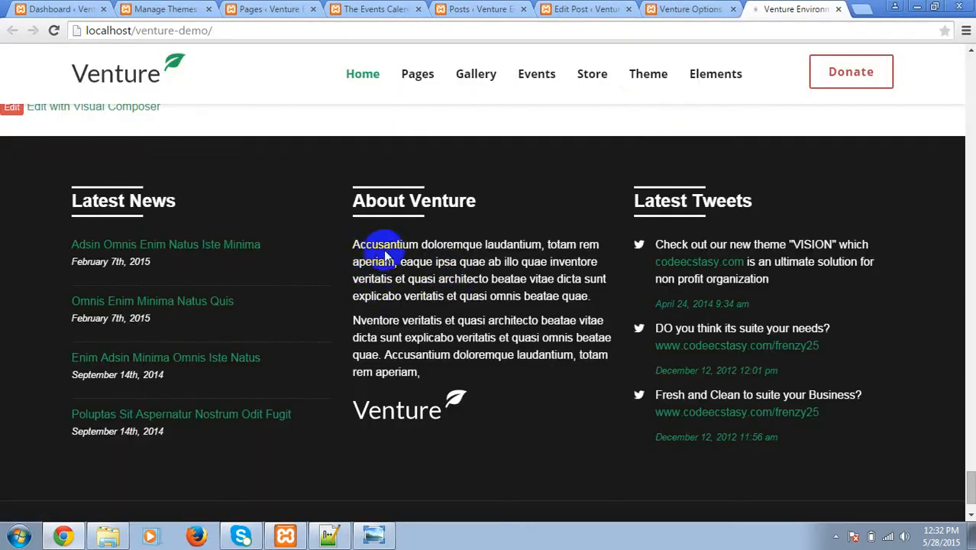
left_click(693, 9)
scroll(386, 399, "down", 2)
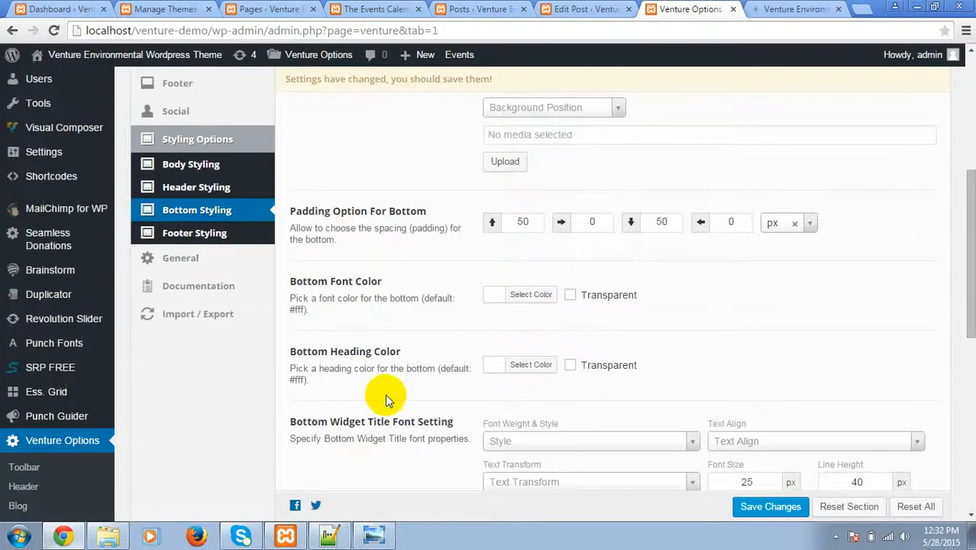
scroll(386, 400, "up", 2)
scroll(386, 400, "down", 2)
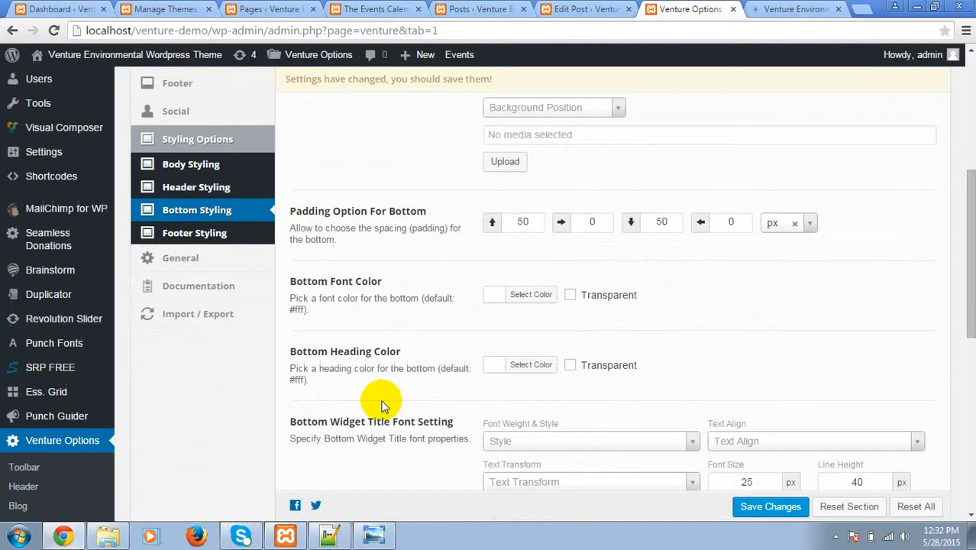
- Review the Footer Styling font, link, border and padding options and compare them with the footer on the demo site
left_click(174, 243)
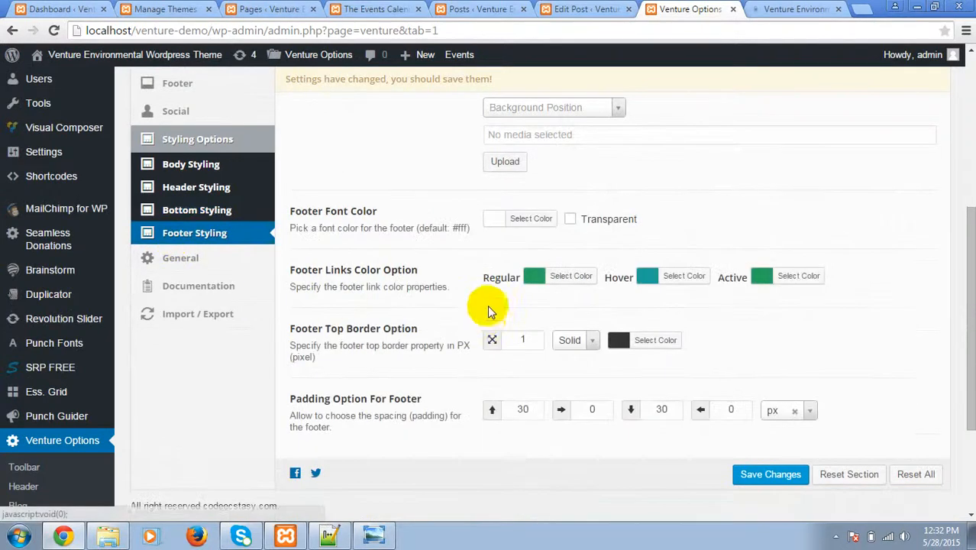
scroll(481, 317, "down", 1)
scroll(476, 244, "up", 3)
scroll(475, 245, "down", 3)
left_click(755, 9)
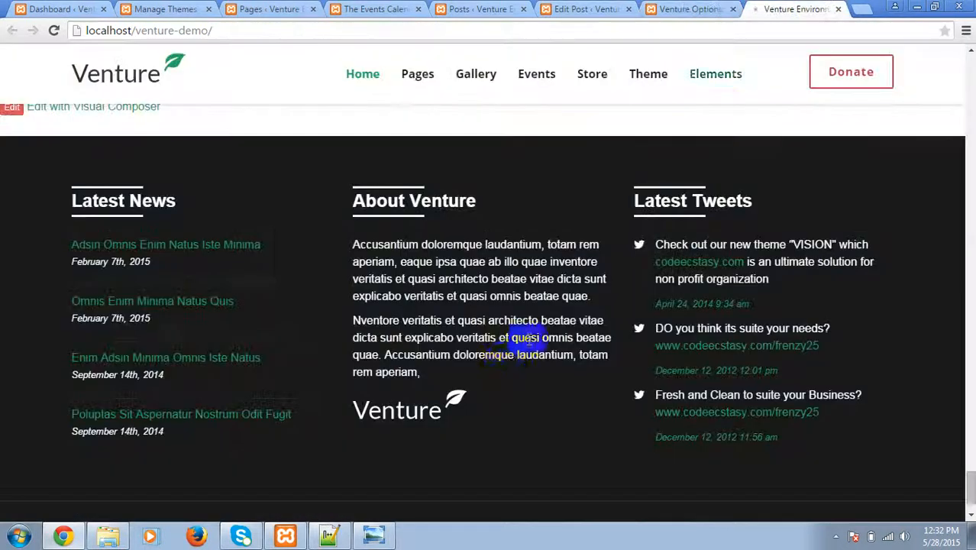
scroll(523, 338, "down", 2)
left_click(699, 9)
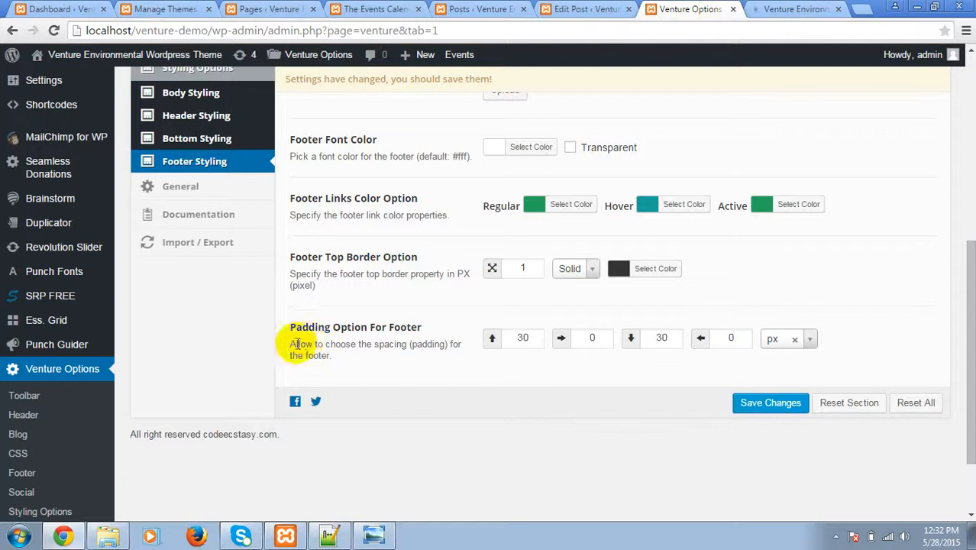
- Open the General theme options, set the Layout Option to Boxed and save the changes
left_click(189, 191)
scroll(425, 351, "up", 5)
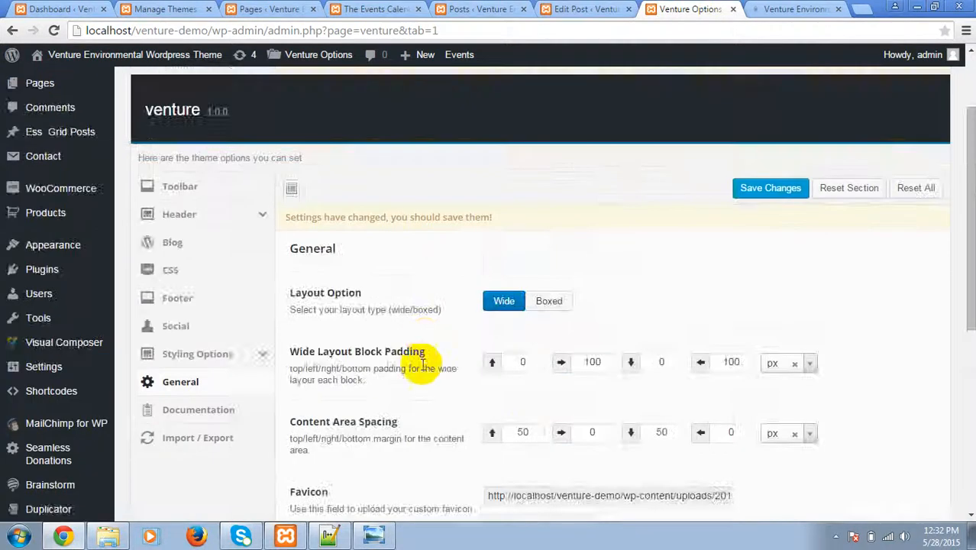
scroll(425, 359, "down", 2)
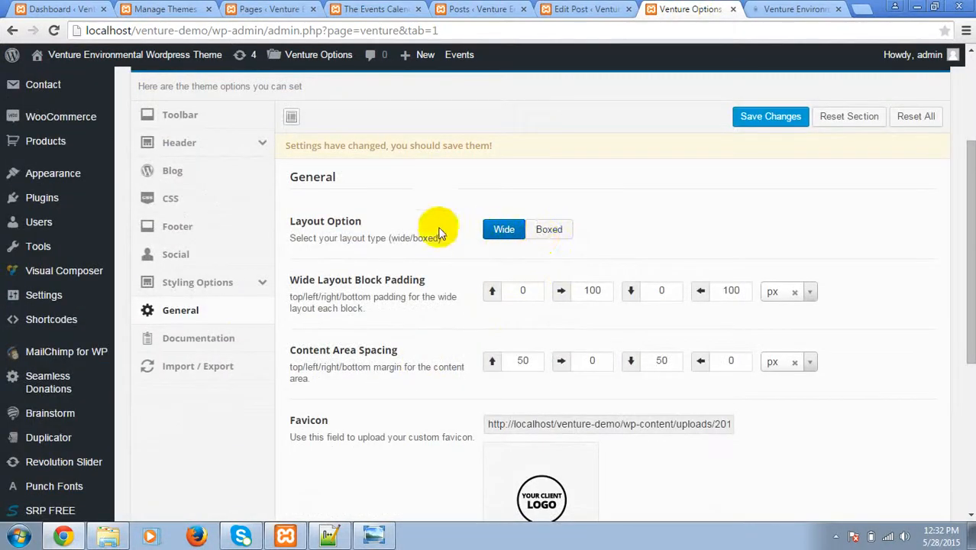
left_click(547, 233)
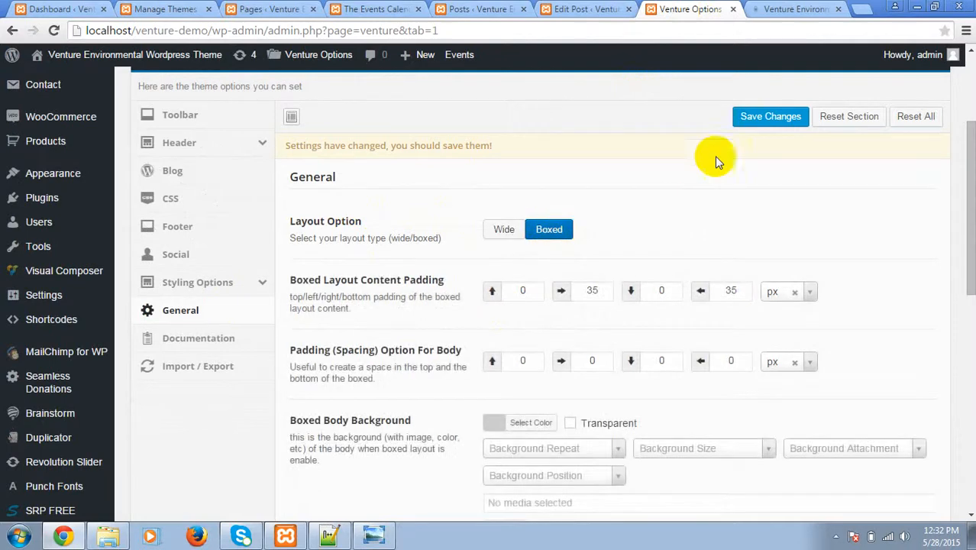
left_click(760, 123)
- Reload the live demo home page and check the boxed layout from the top of the page
left_click(786, 9)
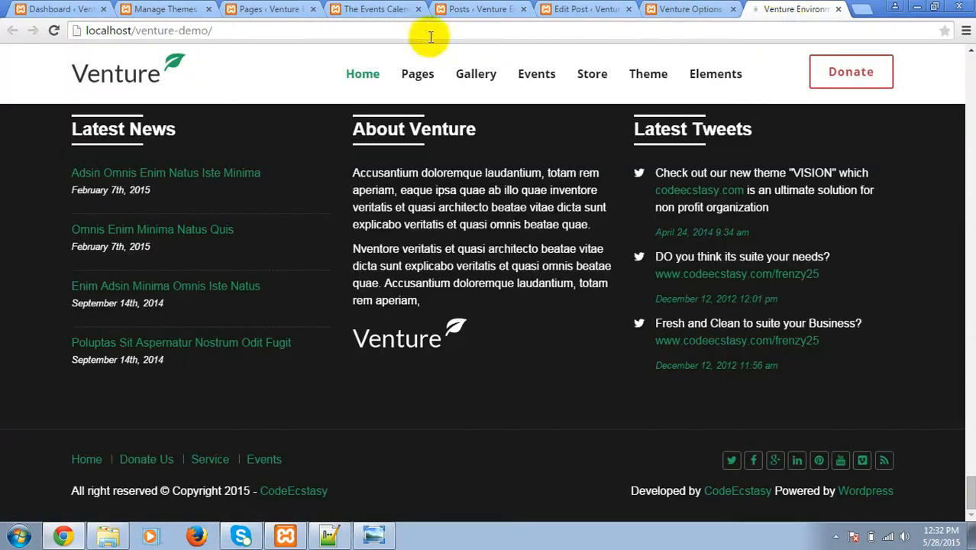
left_click(53, 31)
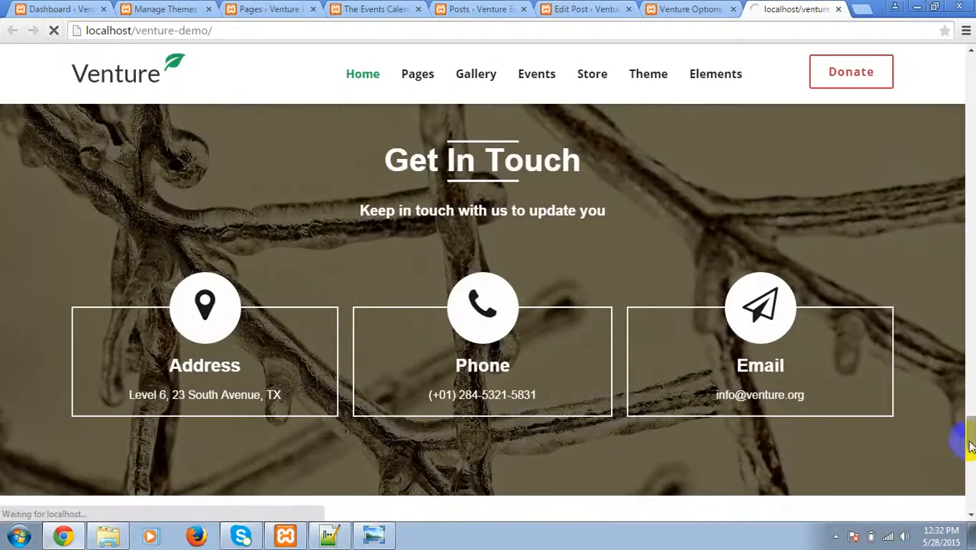
left_click_drag(970, 447, 968, 124)
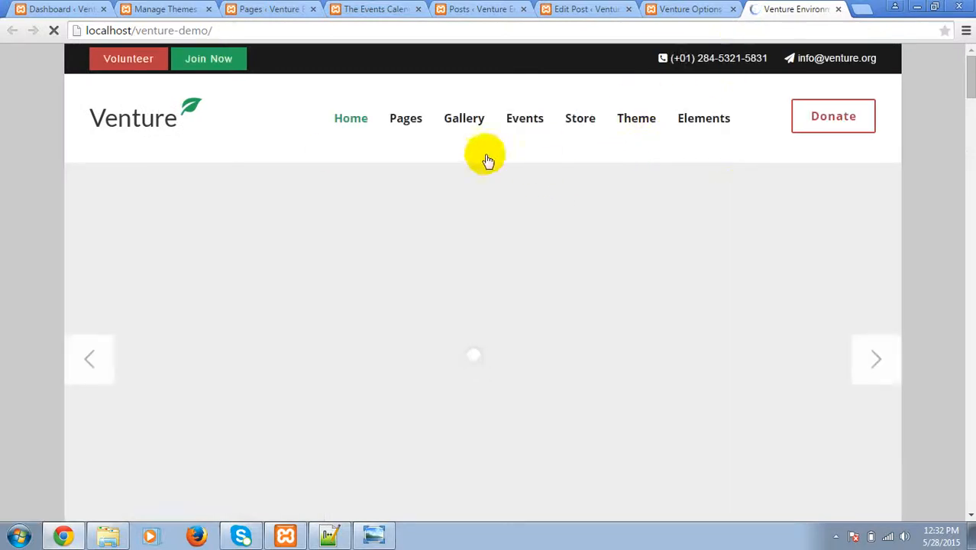
- Return to the General theme options, set the Layout Option to Wide and save the changes
left_click(677, 8)
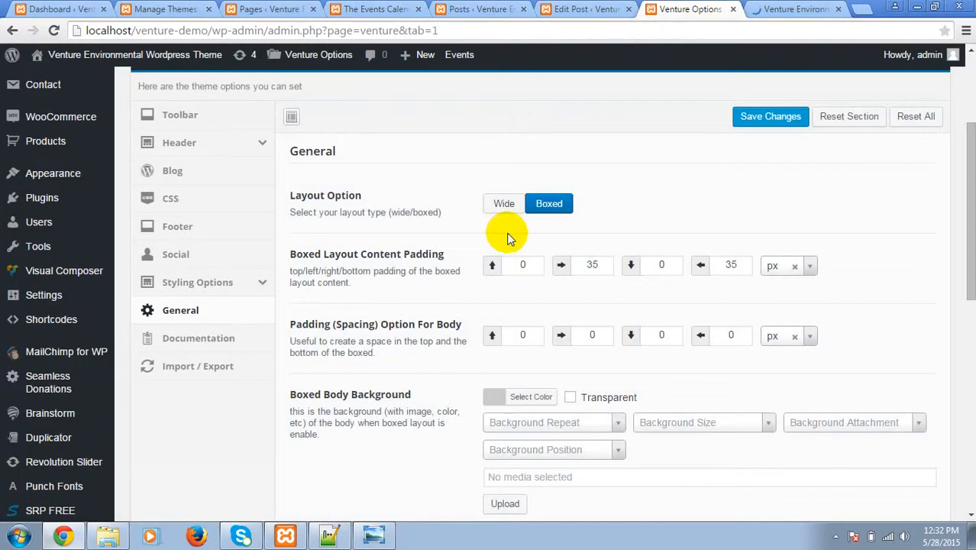
left_click(498, 205)
scroll(625, 277, "down", 3)
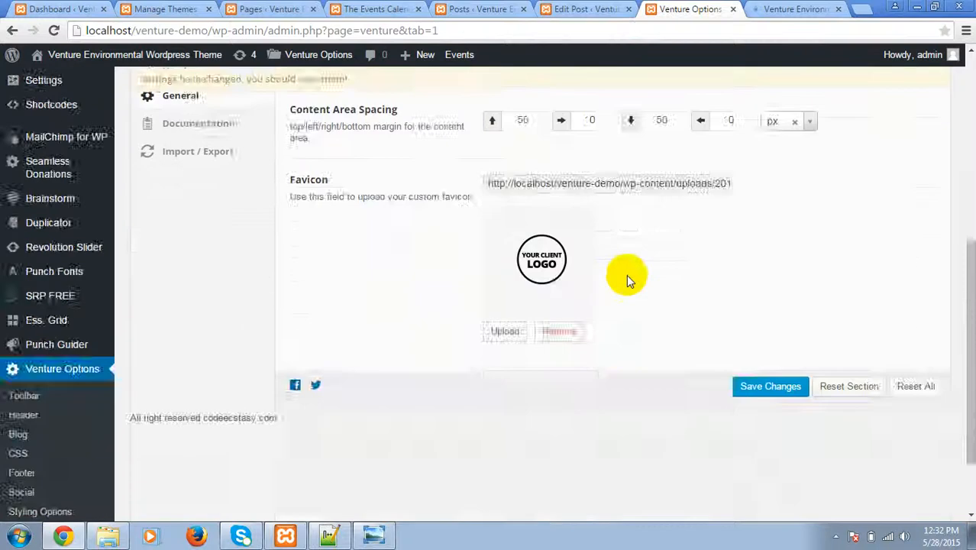
scroll(567, 360, "up", 3)
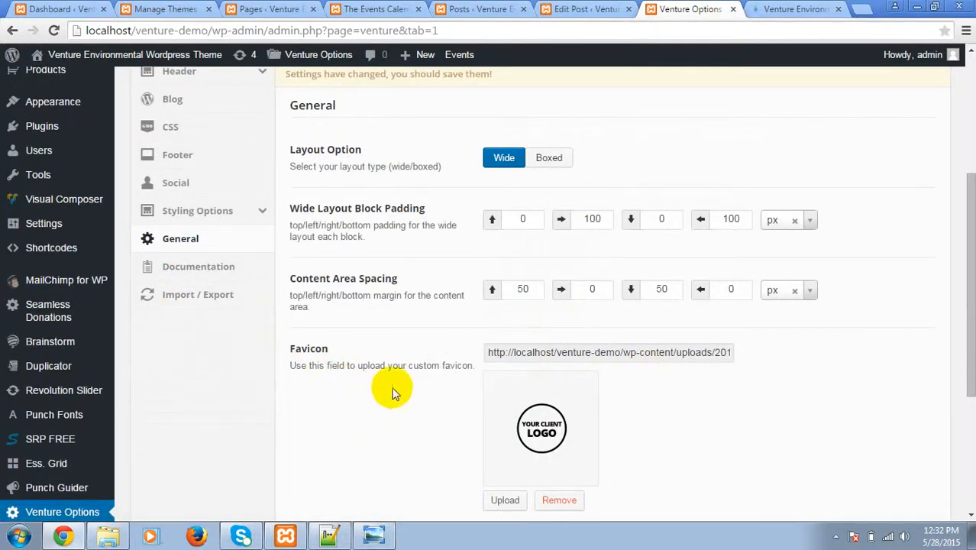
scroll(378, 385, "up", 3)
scroll(378, 386, "down", 3)
scroll(385, 389, "up", 3)
scroll(428, 382, "down", 3)
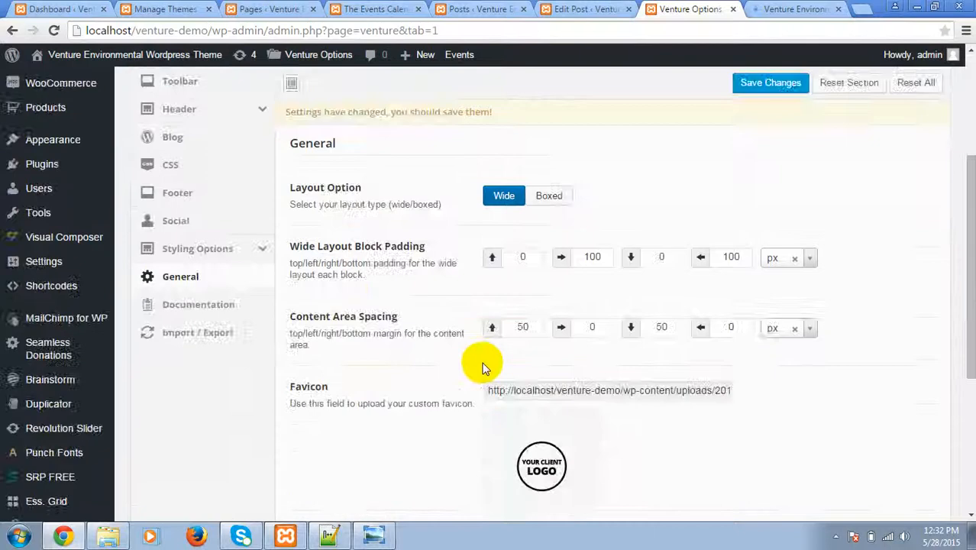
scroll(483, 366, "up", 3)
left_click(757, 298)
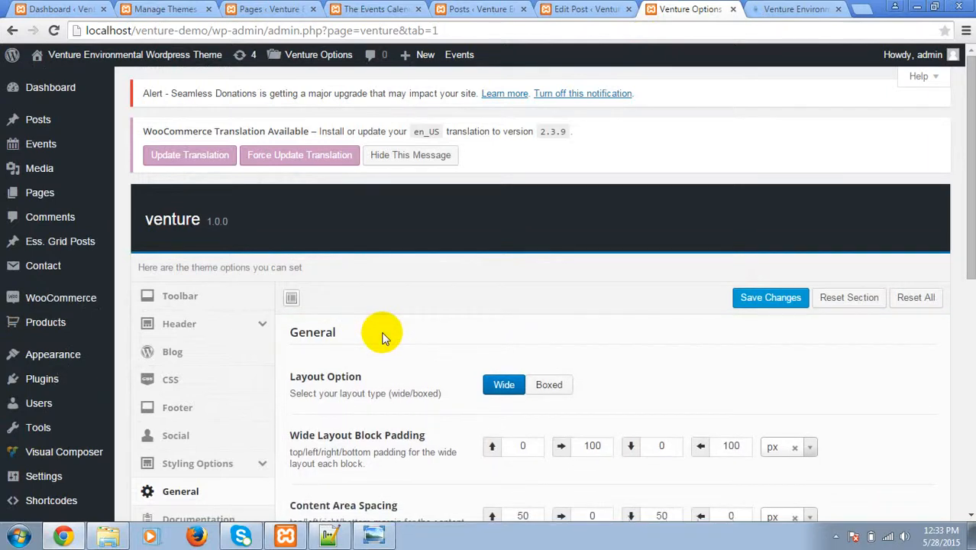
- From the Pages list, open the About Us page for editing in a new browser tab and switch to it
left_click(264, 9)
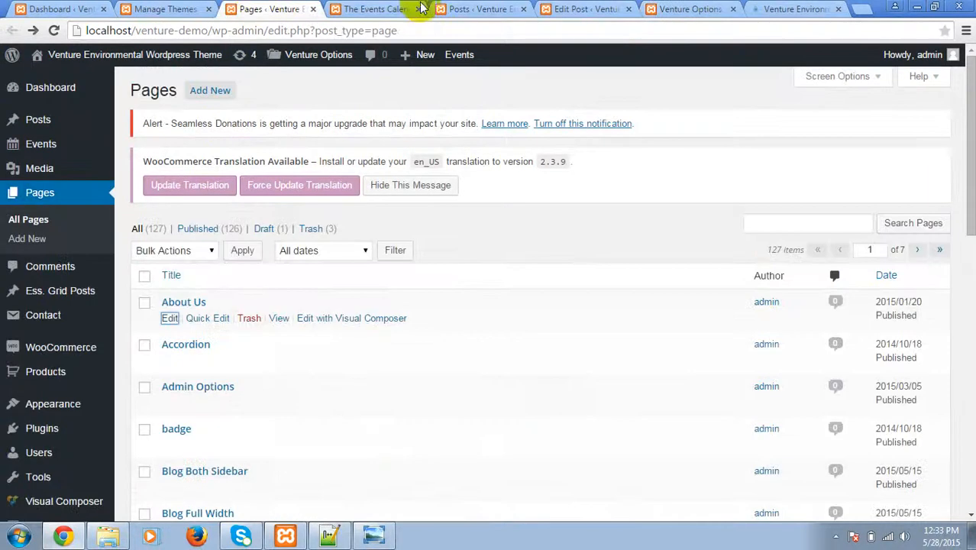
left_click(473, 10)
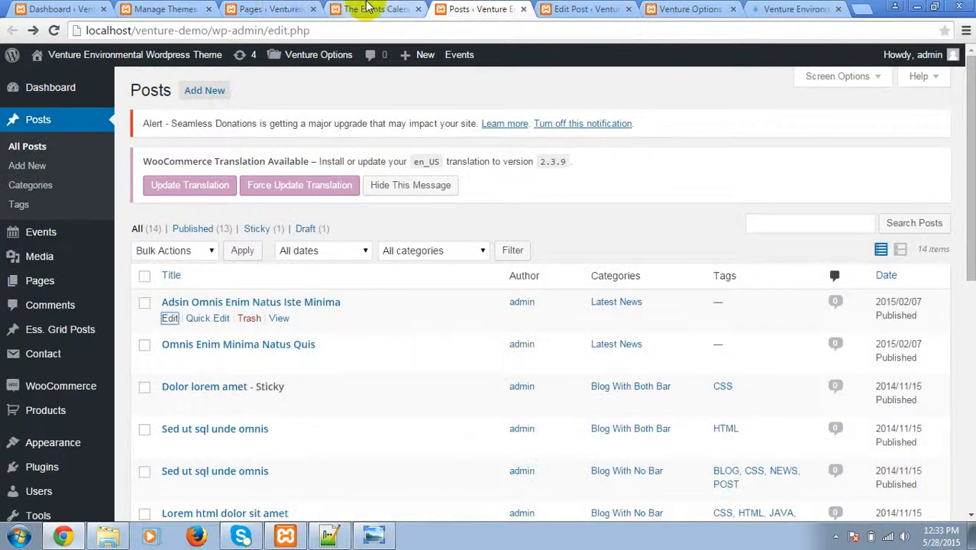
left_click(267, 9)
right_click(168, 321)
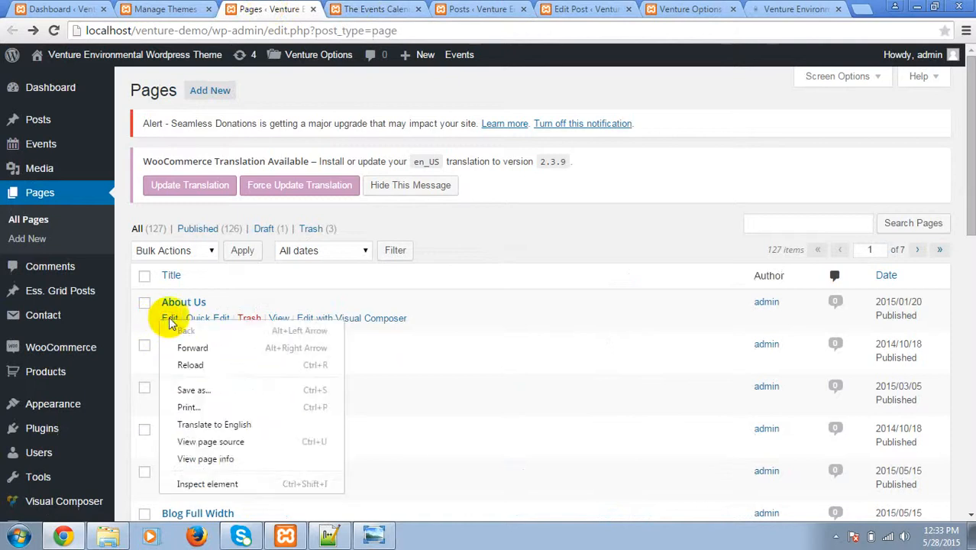
right_click(170, 319)
left_click(202, 331)
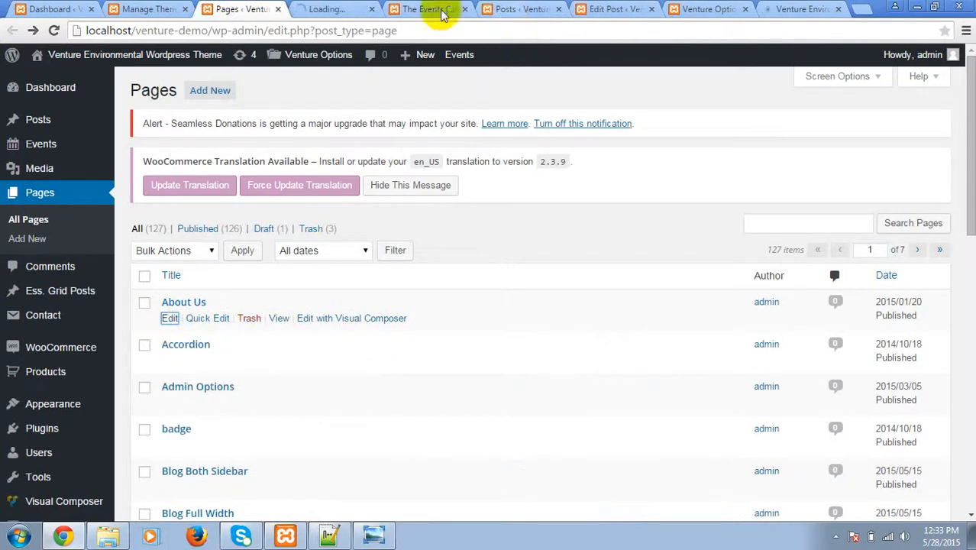
left_click(327, 9)
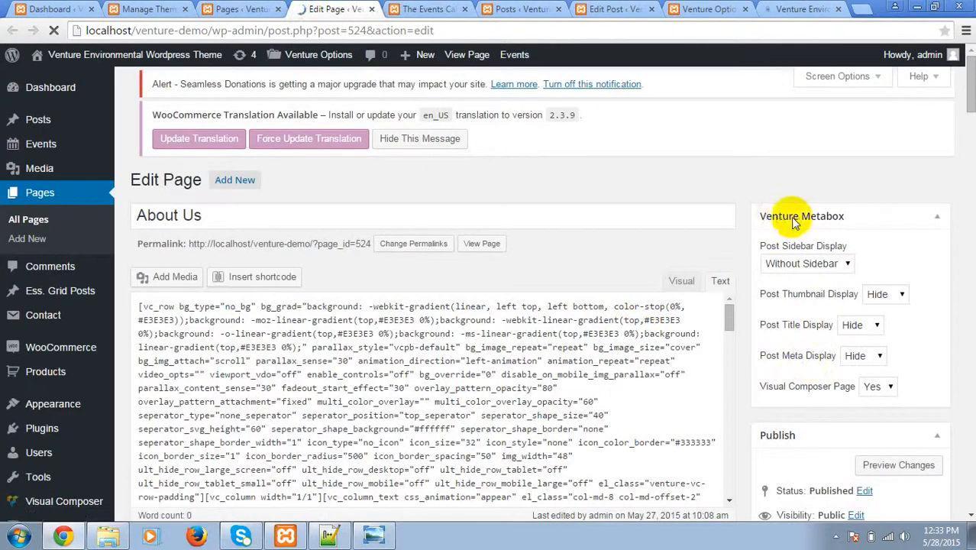
- Examine the Venture Metabox of the About Us page, including the Post Sidebar Display choices and the thumbnail, title and meta settings
scroll(846, 276, "down", 1)
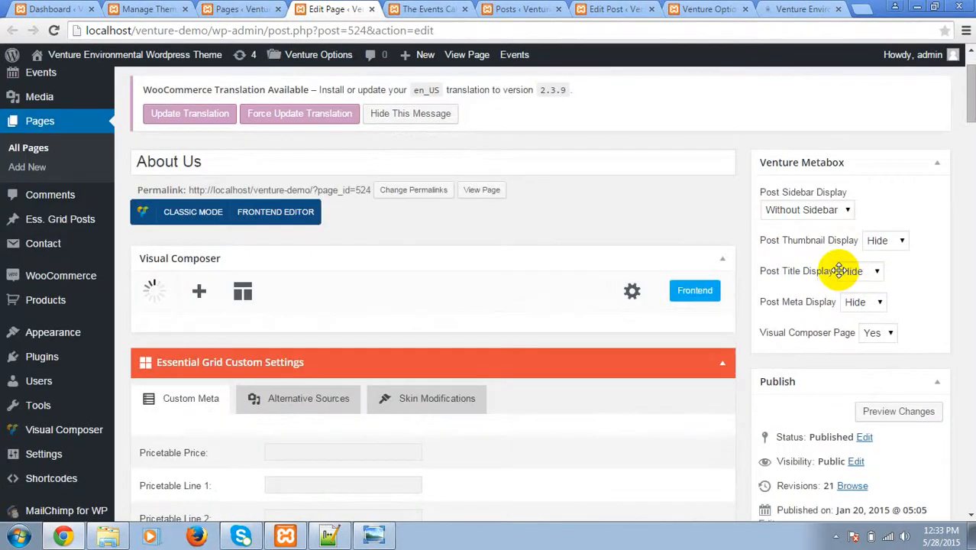
left_click(848, 210)
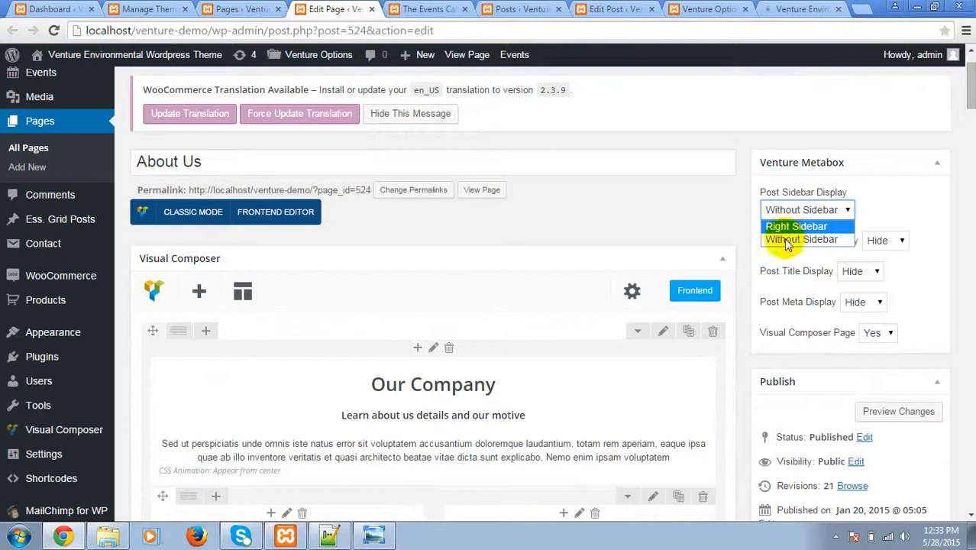
left_click(892, 213)
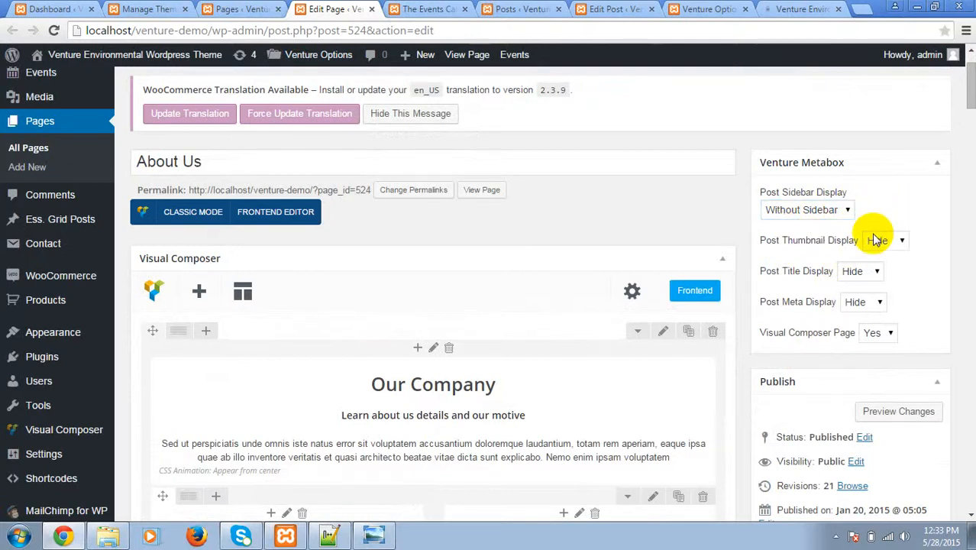
scroll(863, 237, "down", 1)
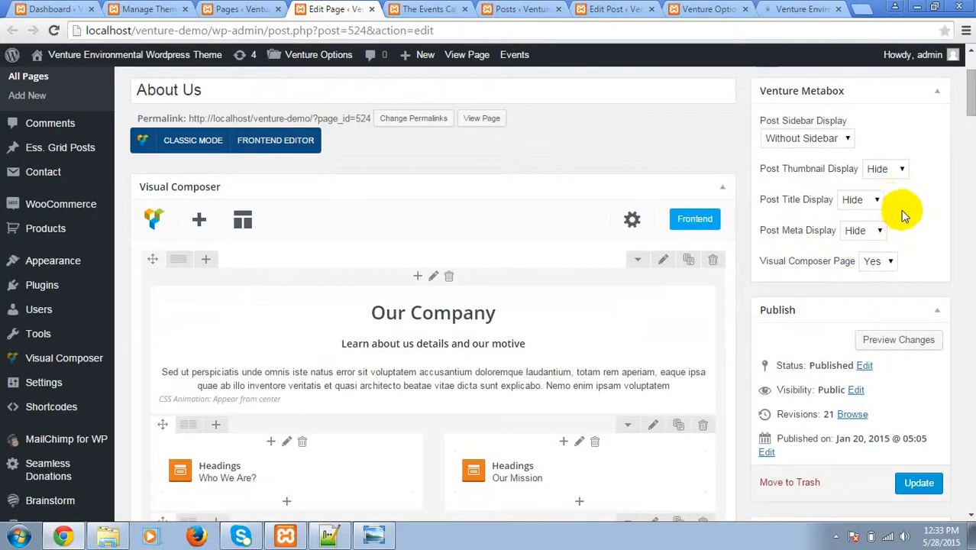
- Inspect the Visual Composer Page choices in the Venture Metabox and the Page Attributes settings of the About Us page
scroll(878, 253, "down", 1)
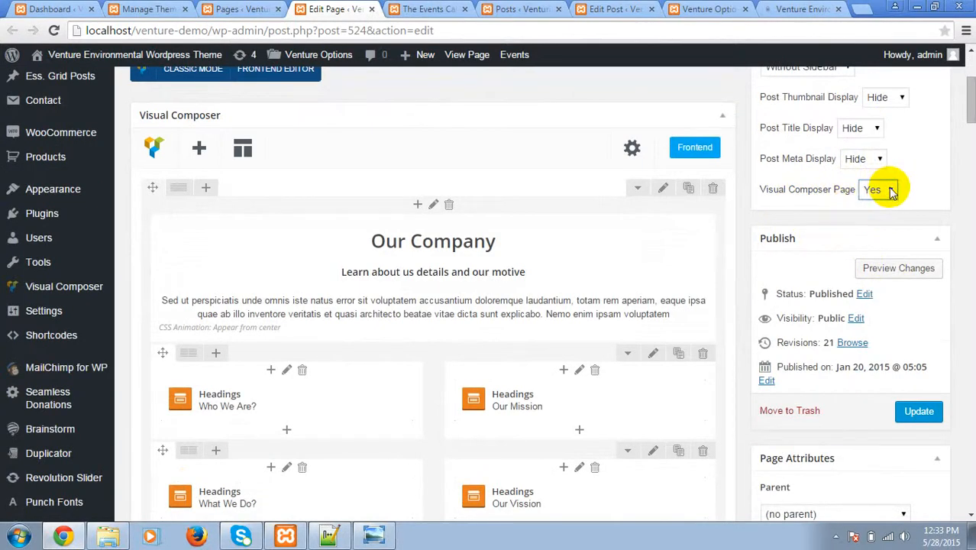
left_click(934, 207)
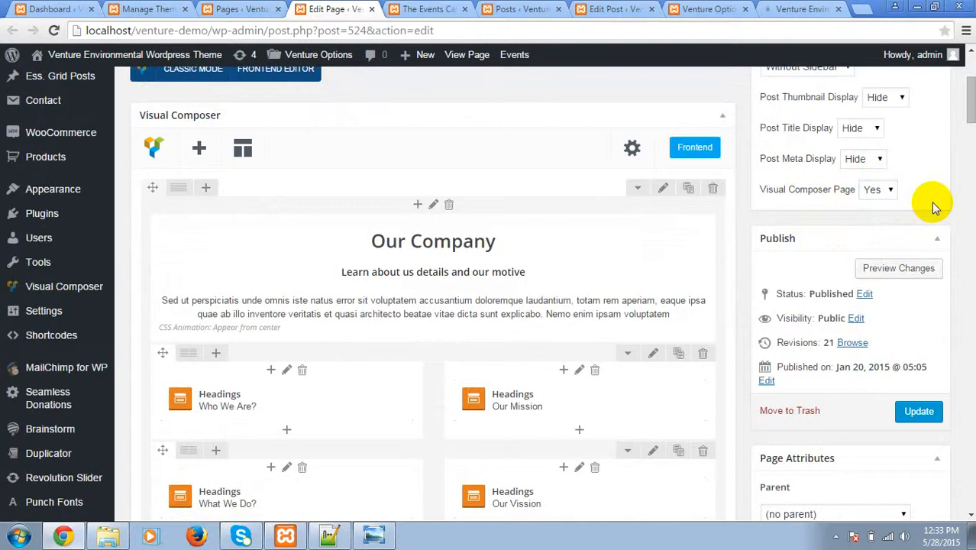
left_click(891, 191)
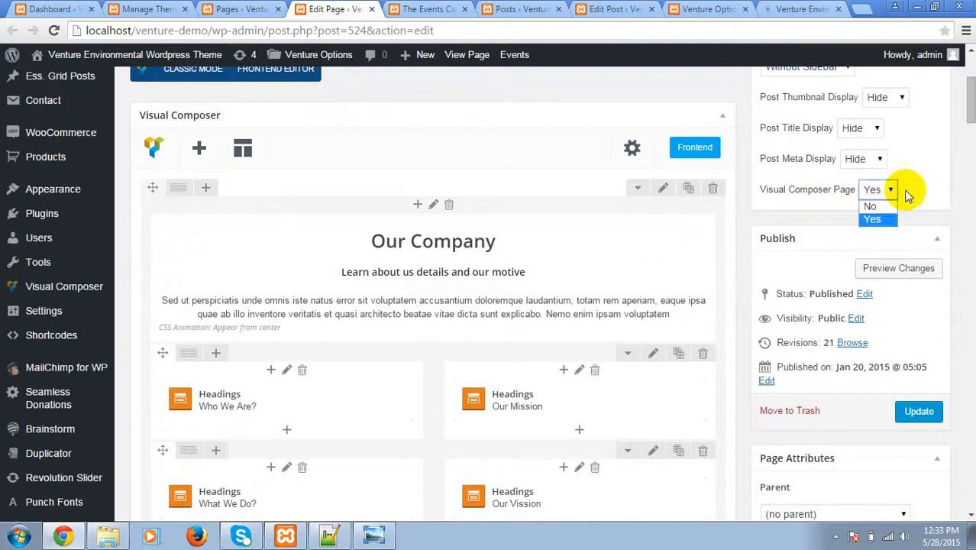
scroll(922, 182, "down", 2)
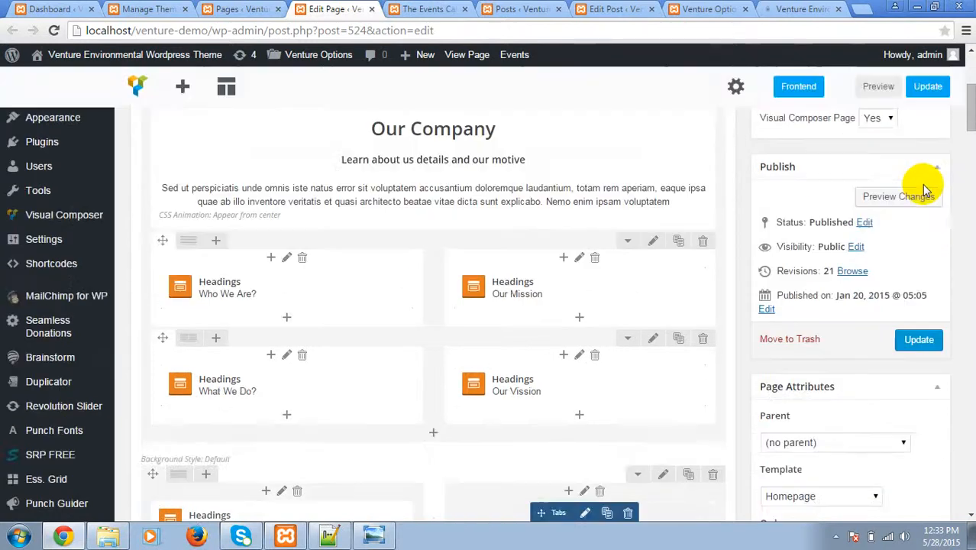
scroll(931, 213, "up", 3)
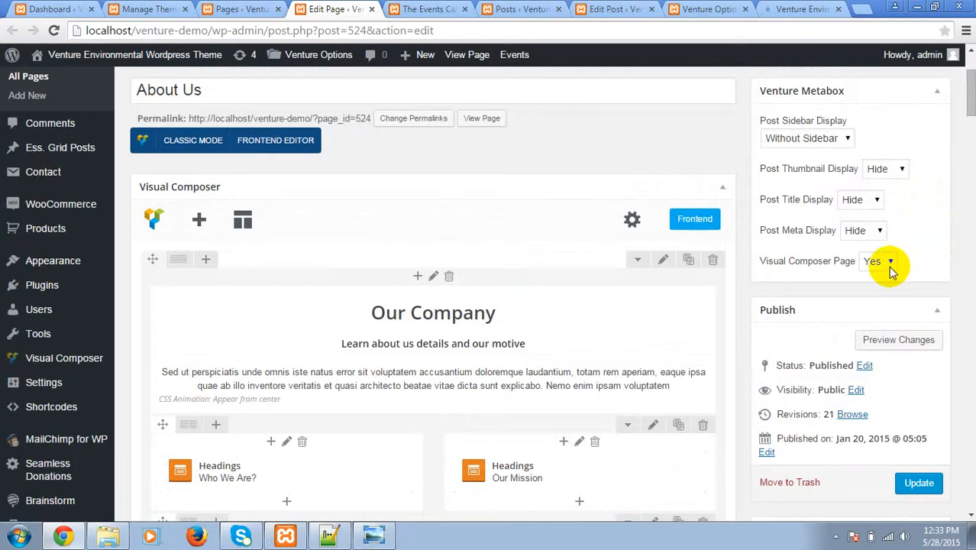
scroll(909, 254, "down", 1)
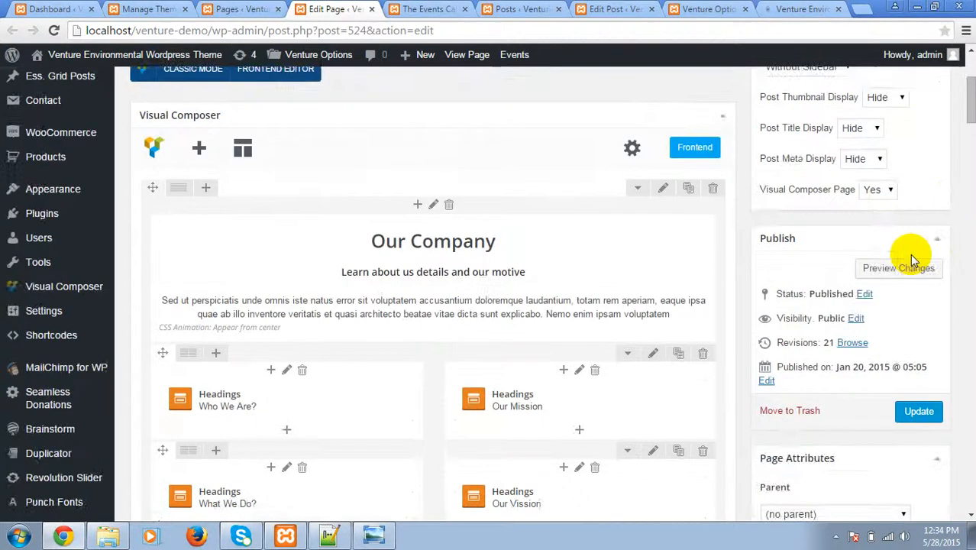
scroll(917, 258, "up", 1)
left_click(887, 264)
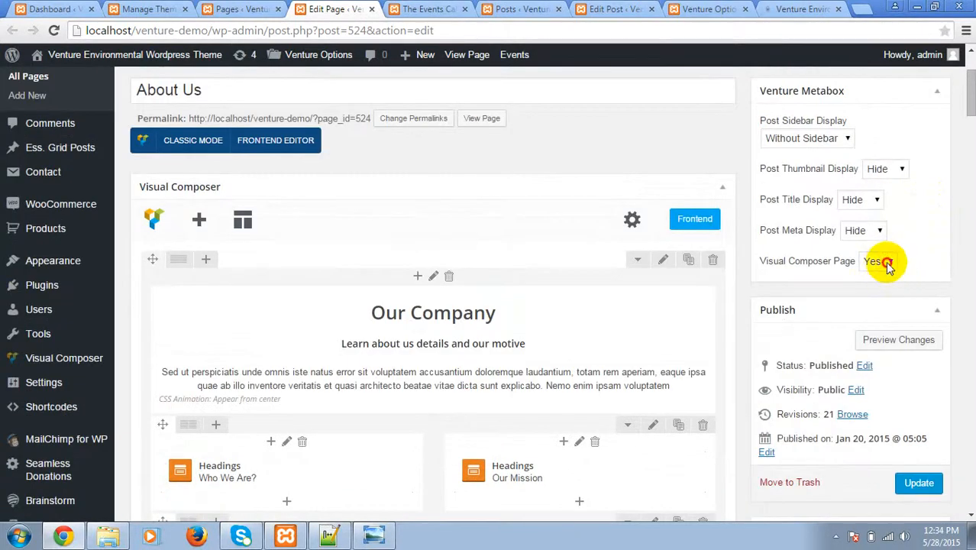
left_click(920, 253)
scroll(917, 259, "down", 7)
scroll(917, 259, "up", 2)
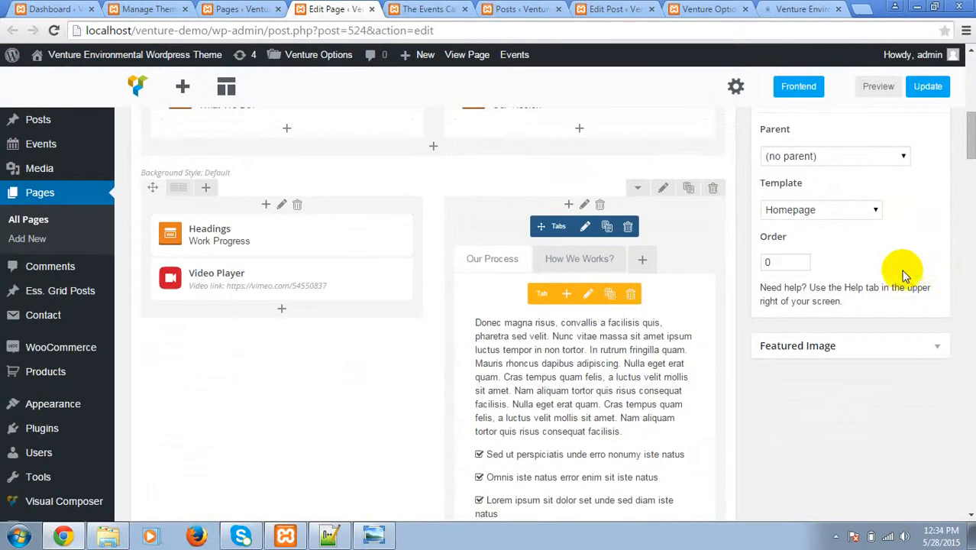
- List the Template choices in the About Us page attributes and open the Basic Template Settings of The Events Calendar
left_click(877, 213)
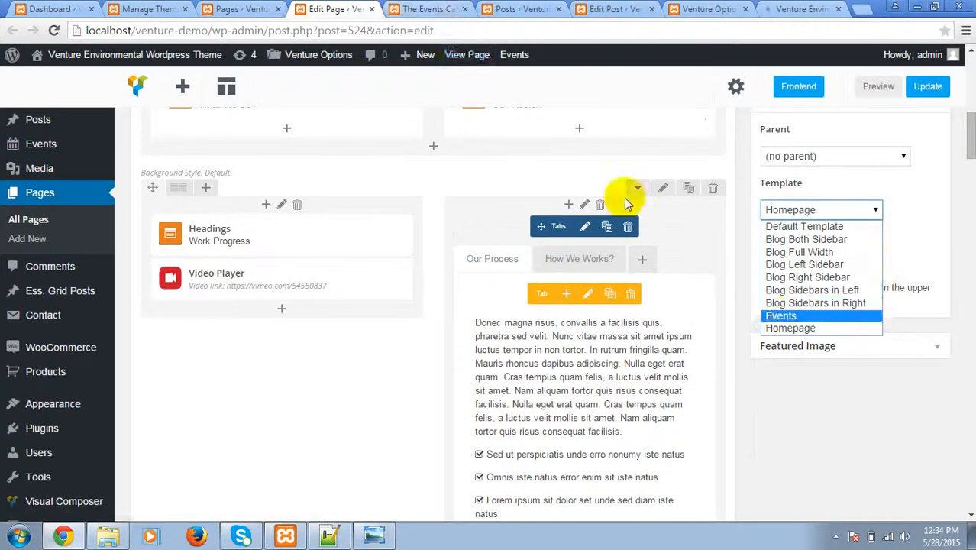
left_click(430, 8)
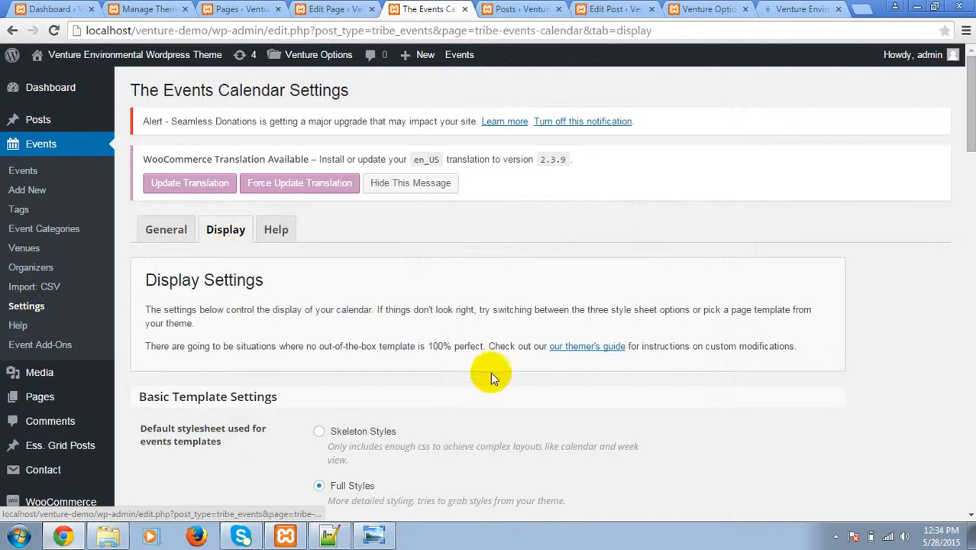
scroll(492, 374, "down", 5)
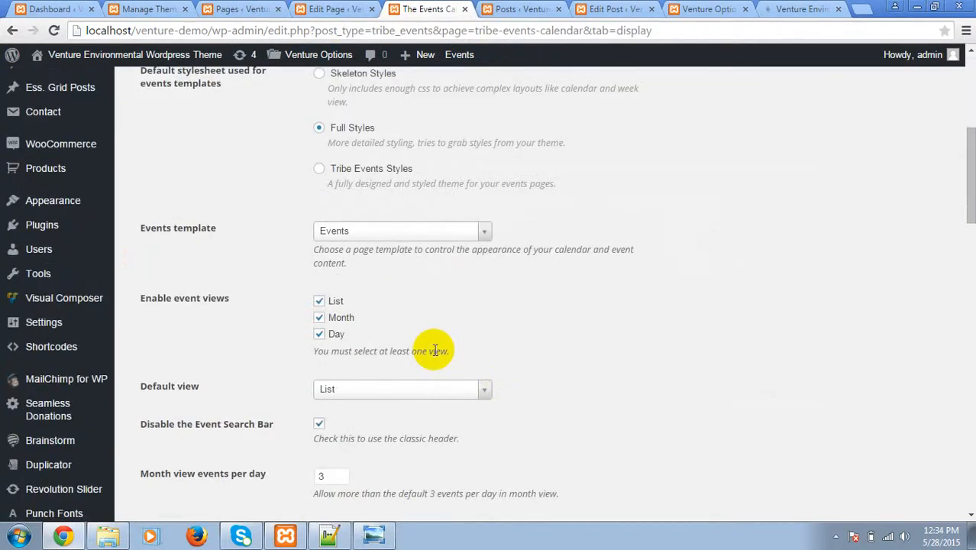
- Look through the Events template choices in The Events Calendar display settings and select Events
left_click(480, 229)
scroll(374, 369, "up", 5)
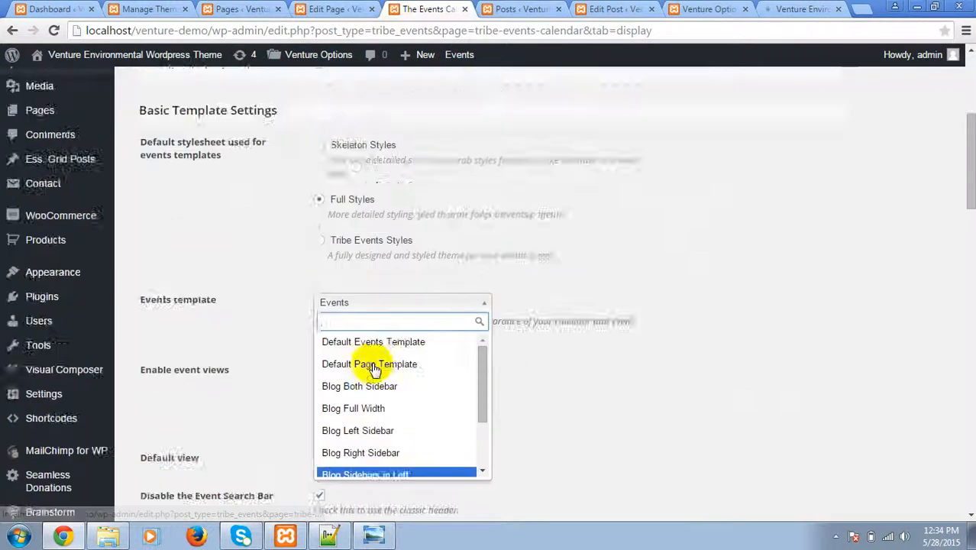
scroll(694, 327, "up", 2)
scroll(366, 267, "down", 3)
scroll(383, 255, "down", 2)
scroll(374, 269, "up", 3)
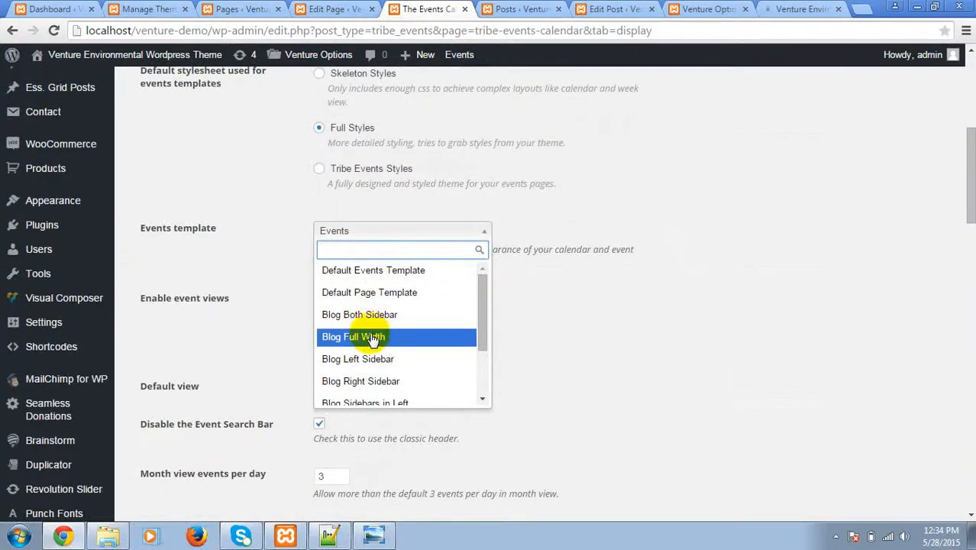
scroll(371, 336, "down", 3)
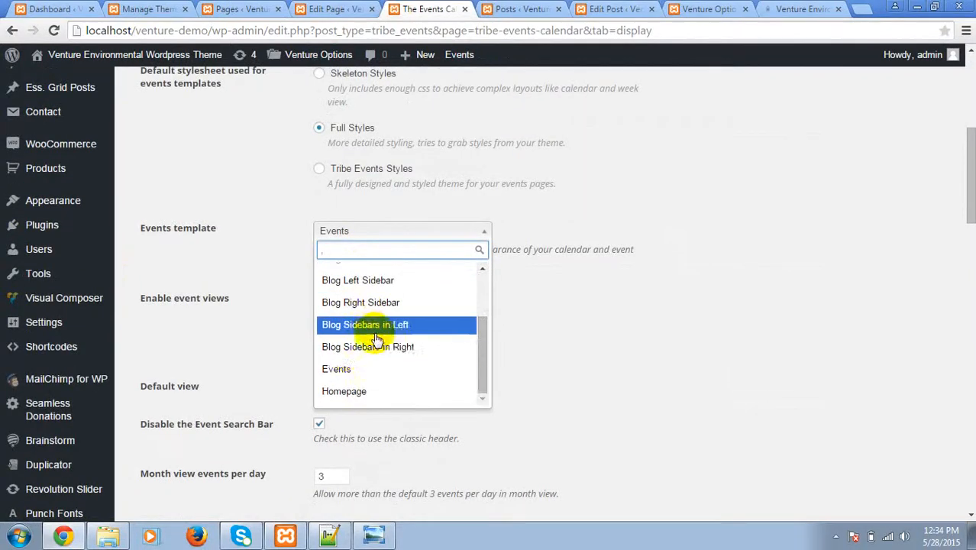
left_click(335, 370)
scroll(611, 333, "up", 5)
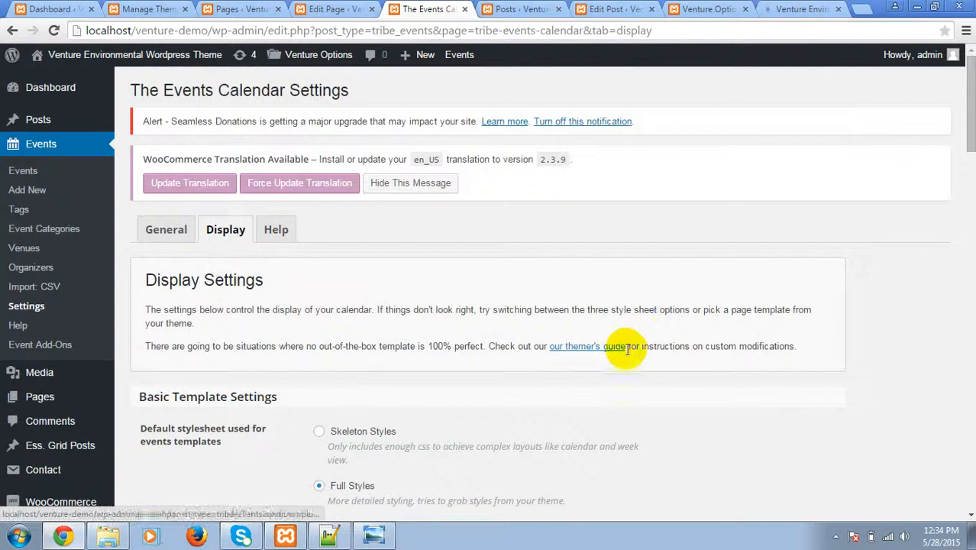
scroll(489, 276, "down", 4)
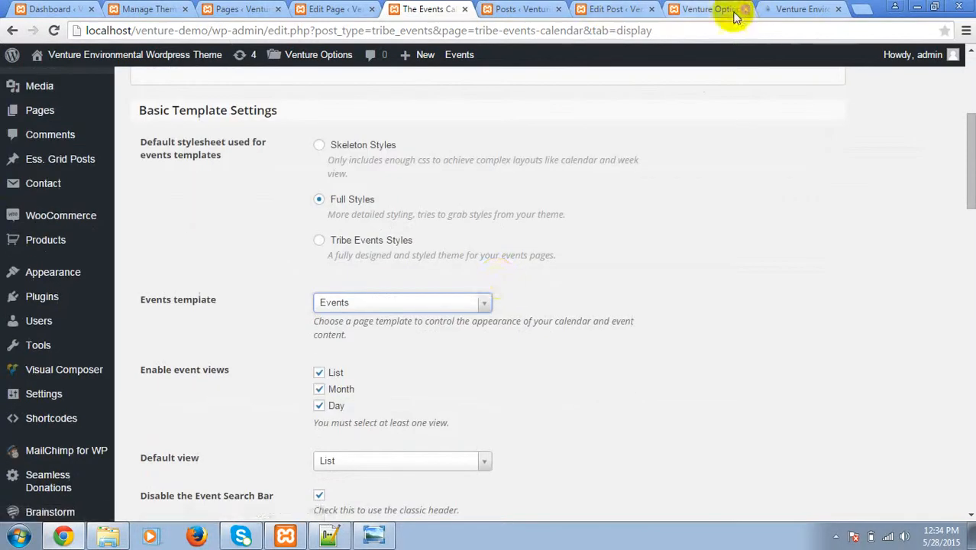
scroll(338, 351, "down", 1)
- Reload the live demo homepage, switching to the Posts list and back to the demo site while it loads
left_click(802, 9)
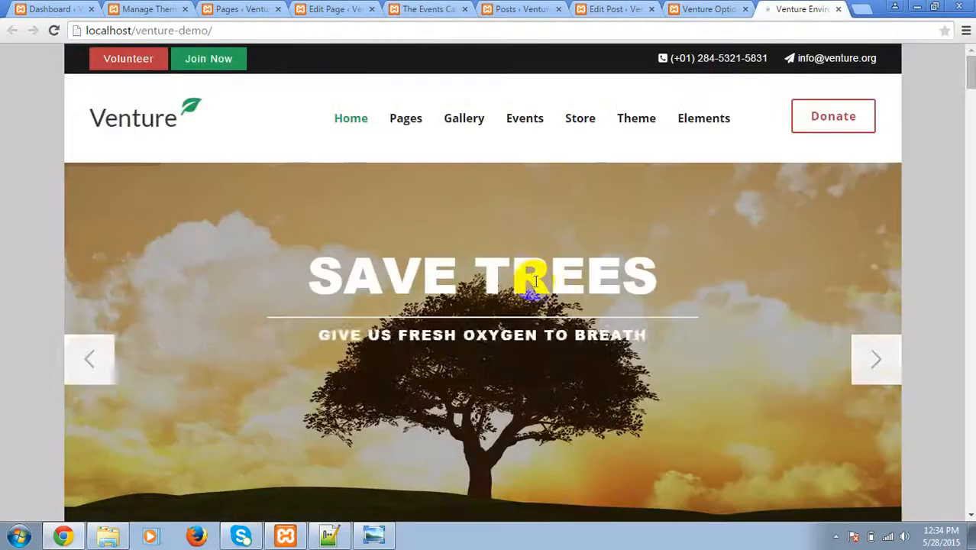
left_click(53, 30)
left_click(539, 11)
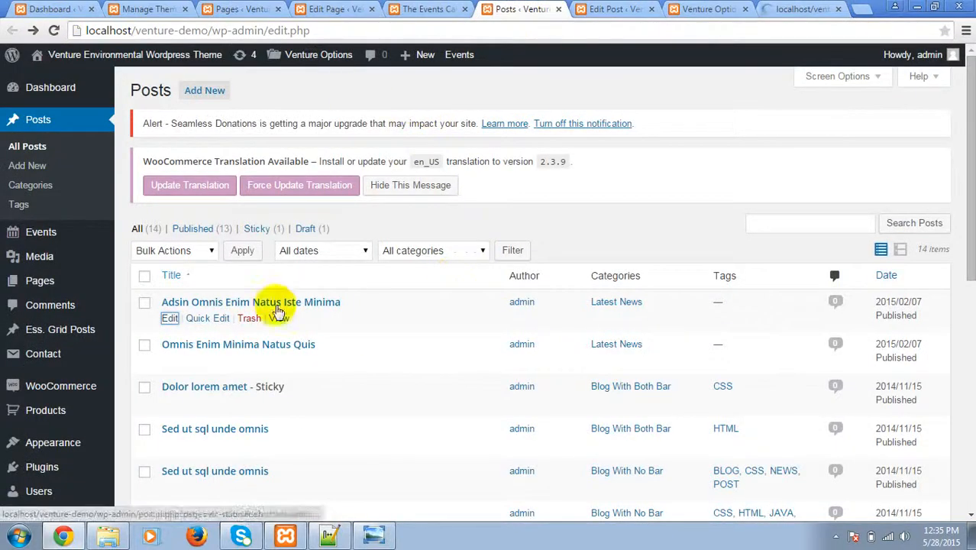
left_click(756, 11)
key("F5")
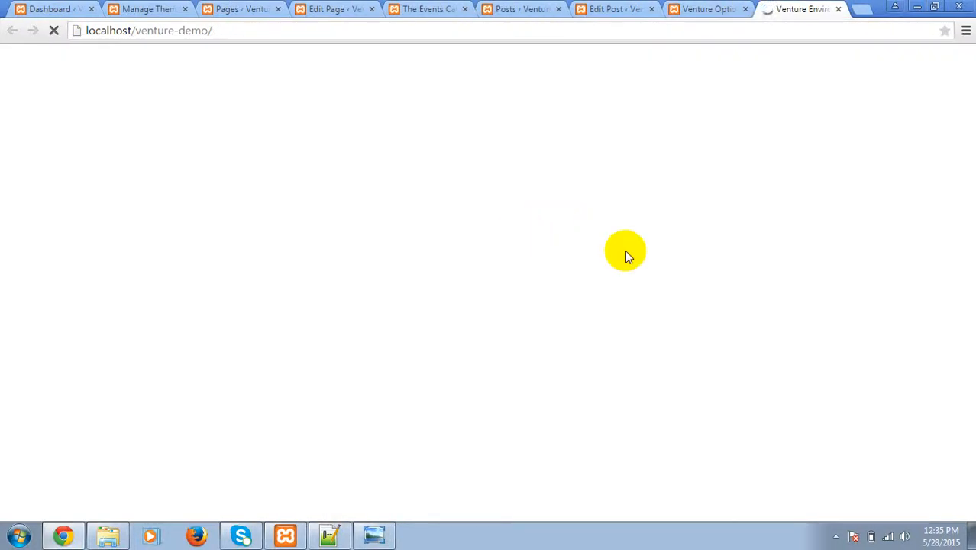
left_click(520, 8)
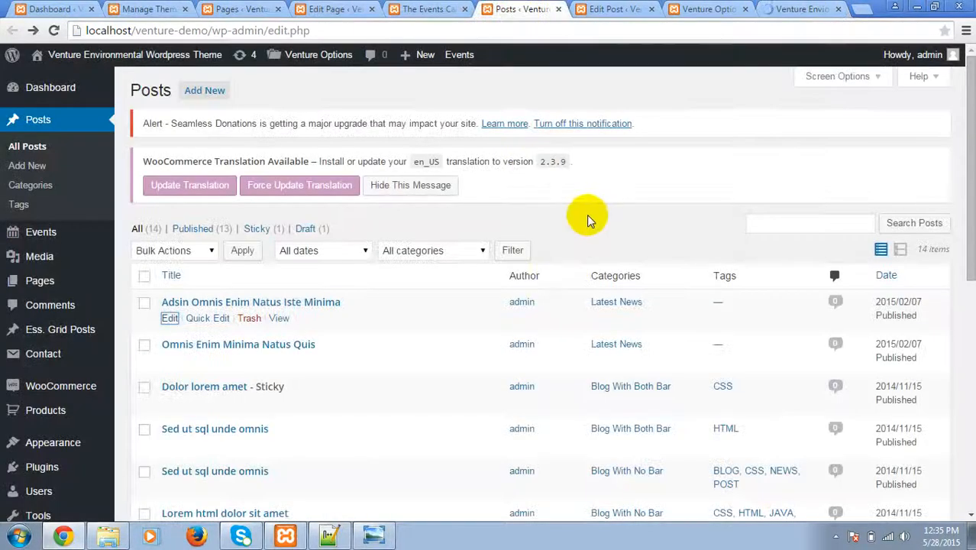
left_click(797, 8)
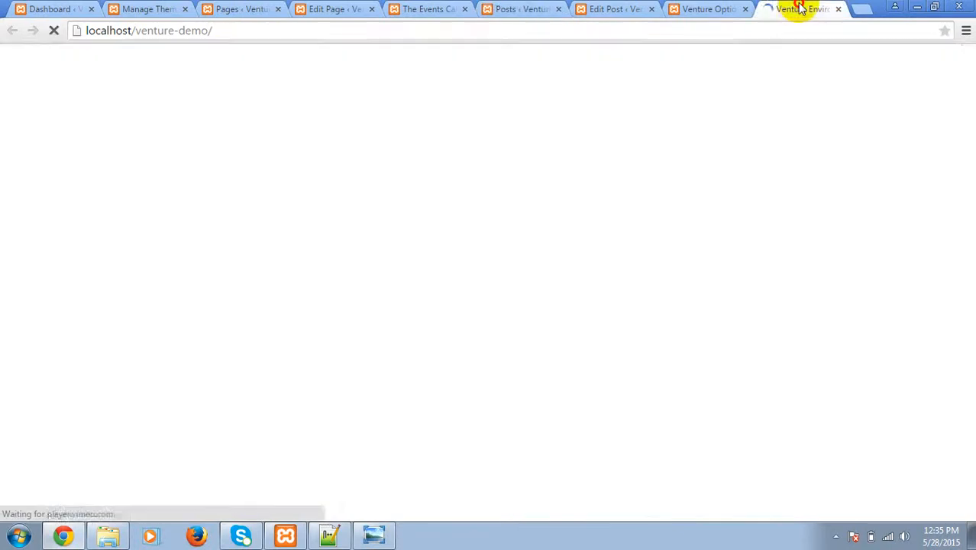